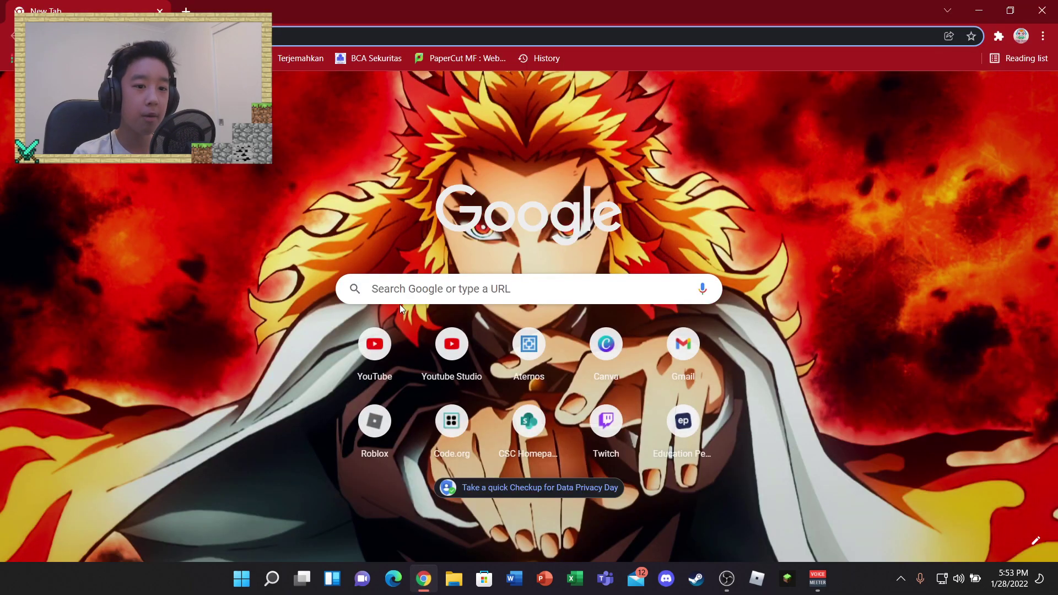
# - Search the web for "forge download" and open the downloads page for Minecraft Forge 1.18.1
pyautogui.write('forge downloa')
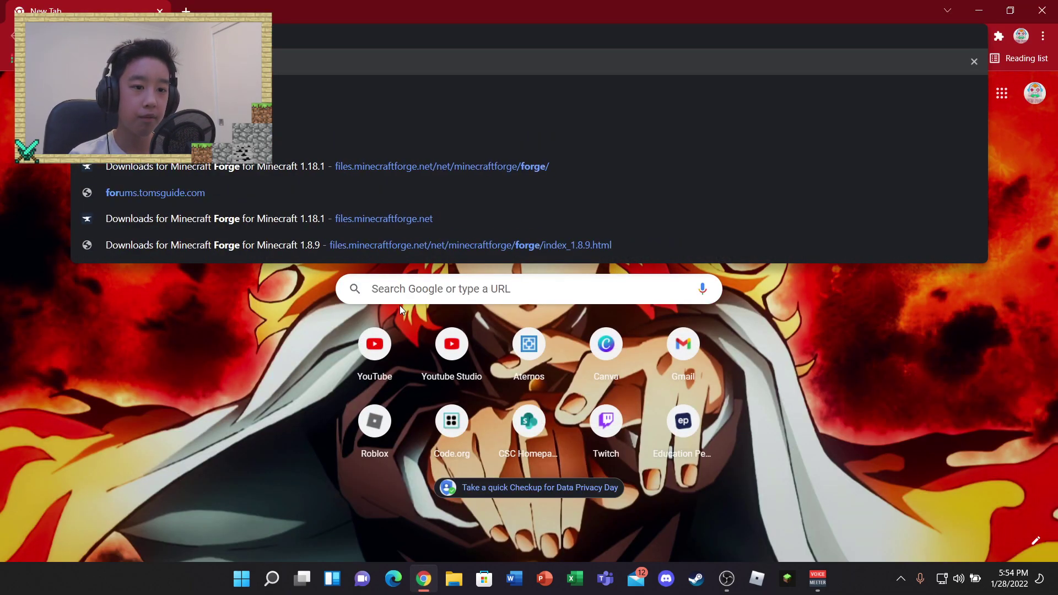
pyautogui.write('d')
pyautogui.press('Return')
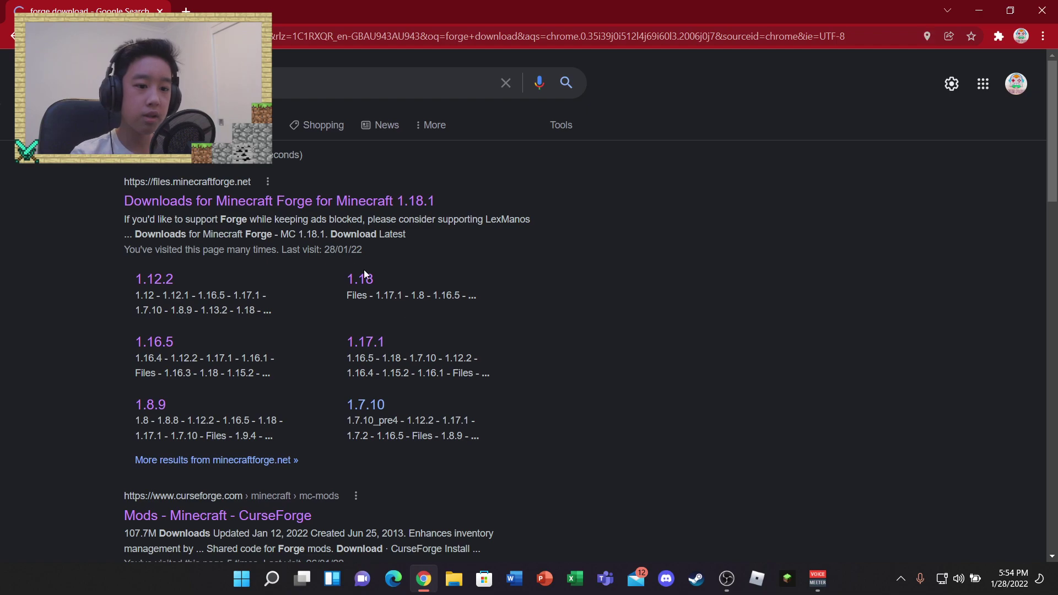
pyautogui.click(241, 207)
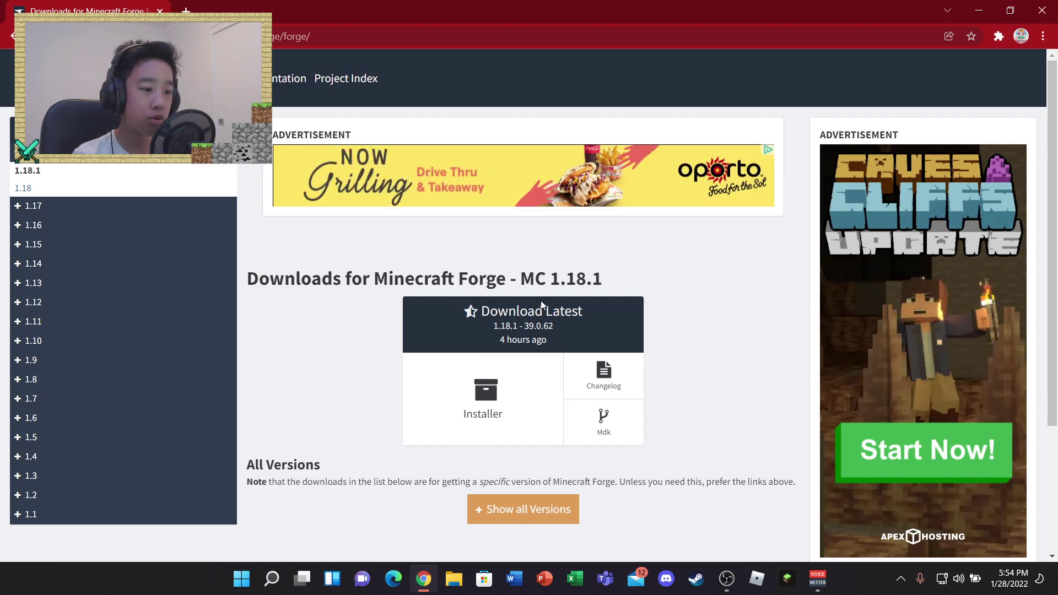
# - Examine the Minecraft version in the downloads heading and the list of other versions, including the 1.1 entry
pyautogui.moveTo(641, 281); pyautogui.dragTo(555, 255)
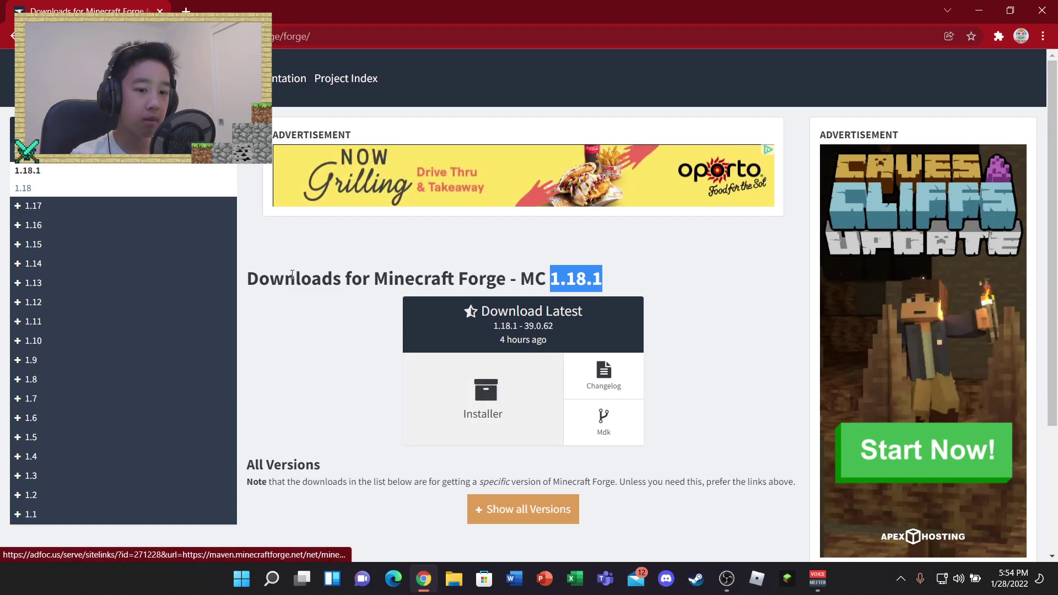
pyautogui.click(358, 236)
pyautogui.moveTo(600, 278); pyautogui.dragTo(518, 278)
pyautogui.click(614, 277)
pyautogui.moveTo(614, 276); pyautogui.dragTo(517, 275)
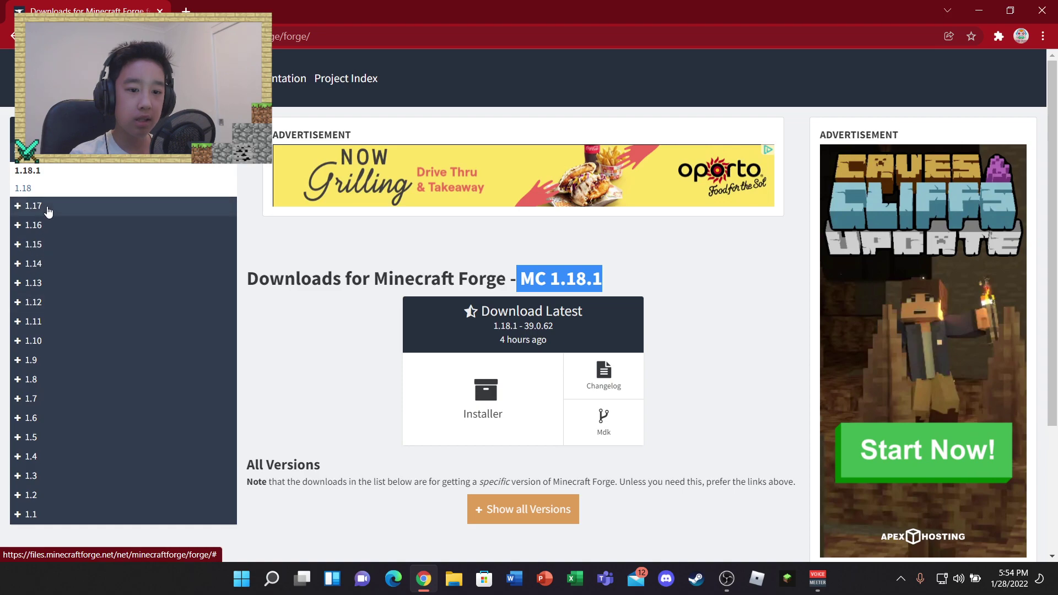
pyautogui.click(22, 517)
pyautogui.scroll(-1, 22, 521)
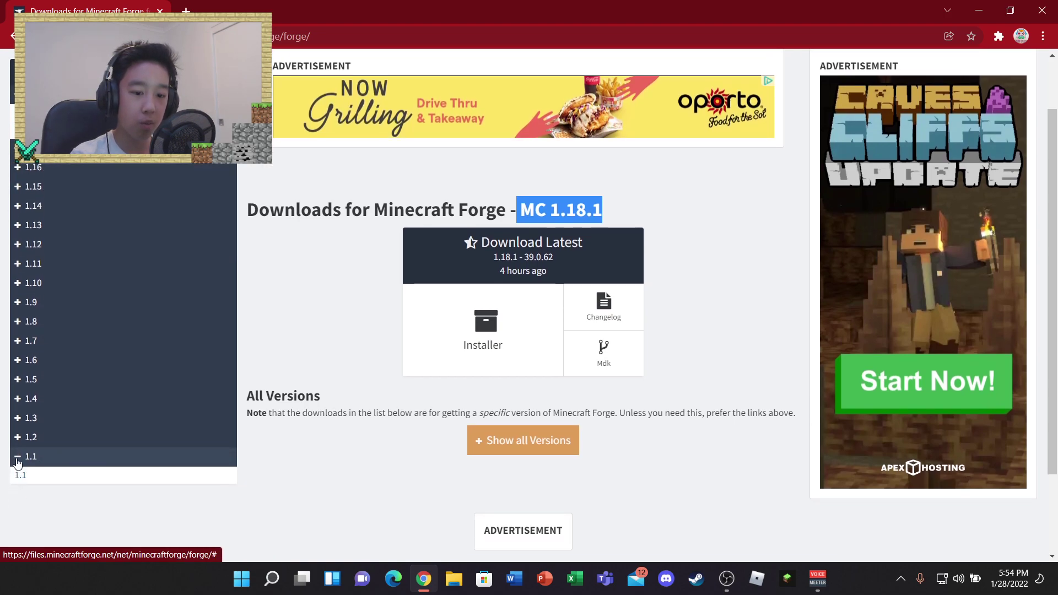
pyautogui.click(16, 462)
pyautogui.scroll(1, 148, 313)
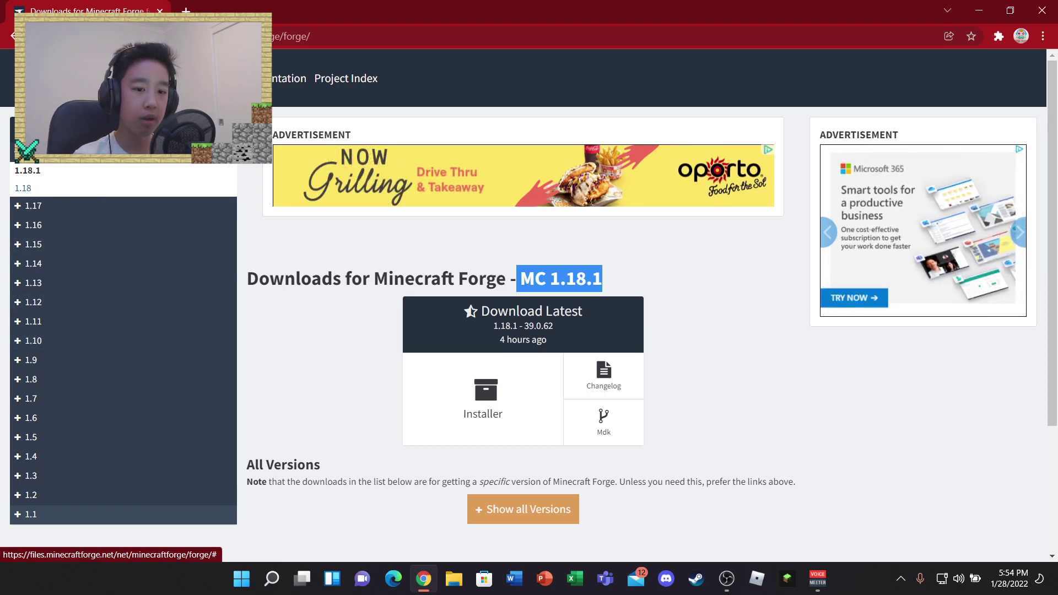
pyautogui.click(495, 275)
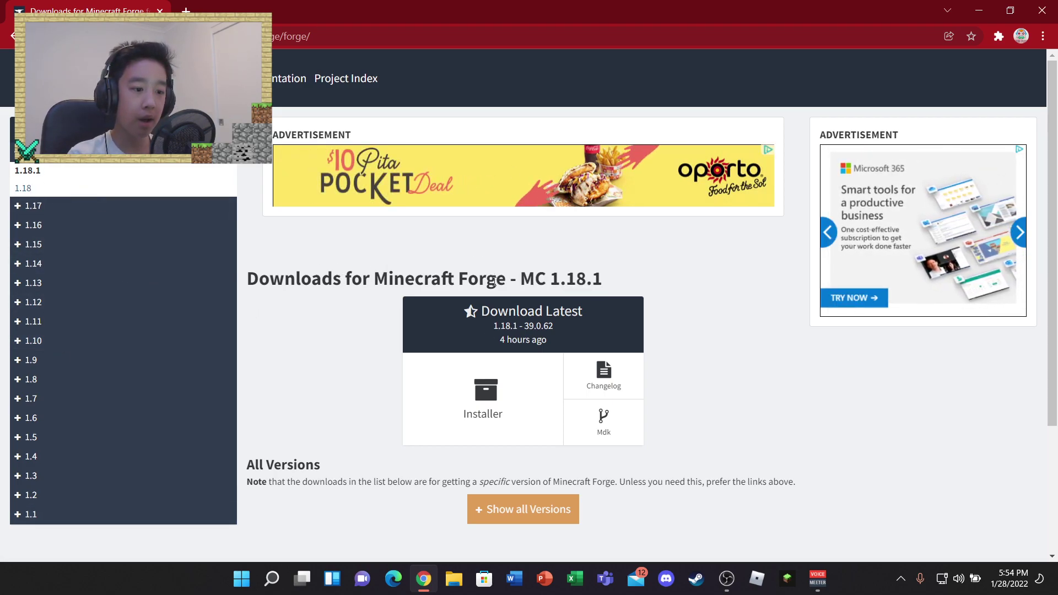
pyautogui.moveTo(549, 266); pyautogui.dragTo(253, 274)
pyautogui.moveTo(607, 279); pyautogui.dragTo(259, 275)
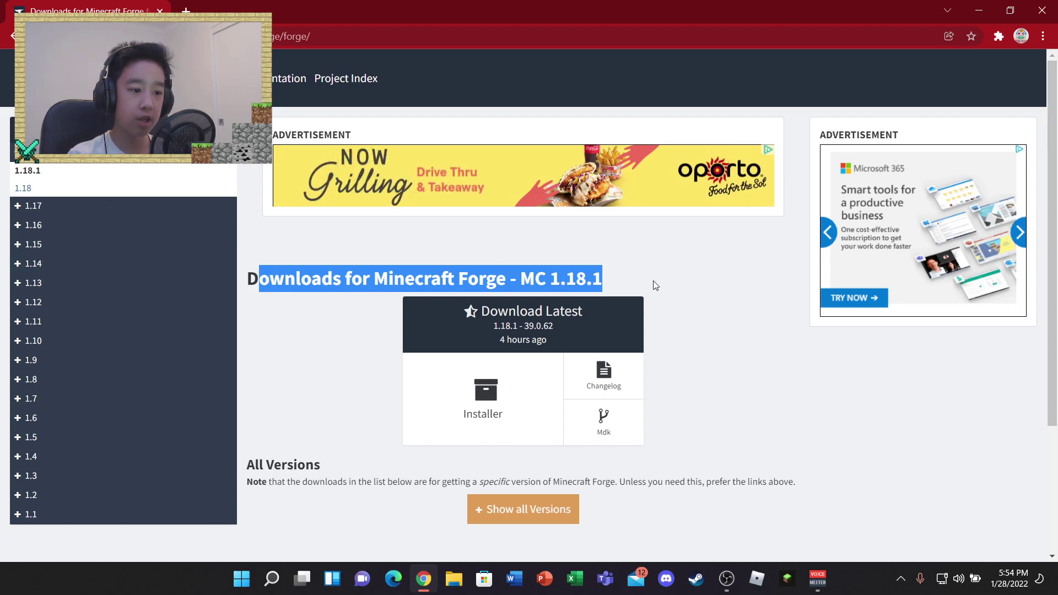
pyautogui.click(637, 285)
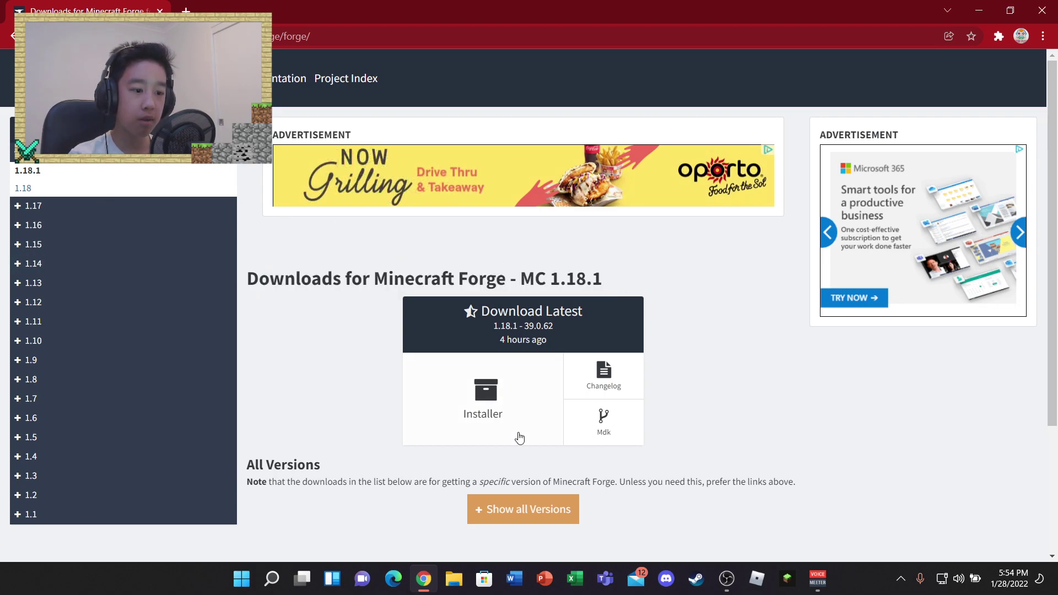
# - Start downloading the latest Forge 1.18.1 installer past the advertisement page and cancel the download
pyautogui.click(490, 417)
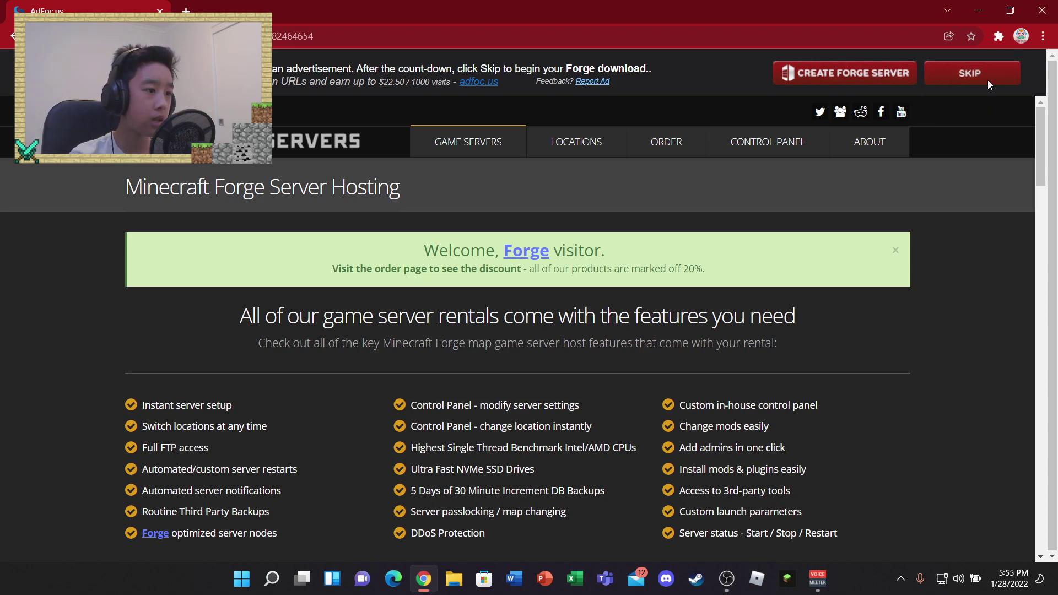
pyautogui.click(986, 77)
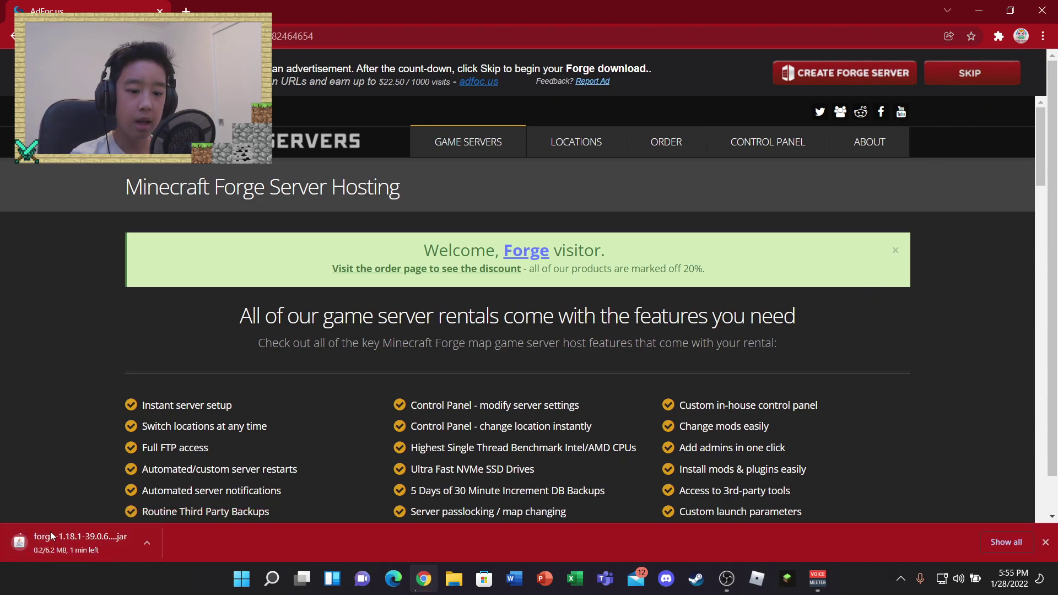
pyautogui.click(151, 550)
pyautogui.click(171, 522)
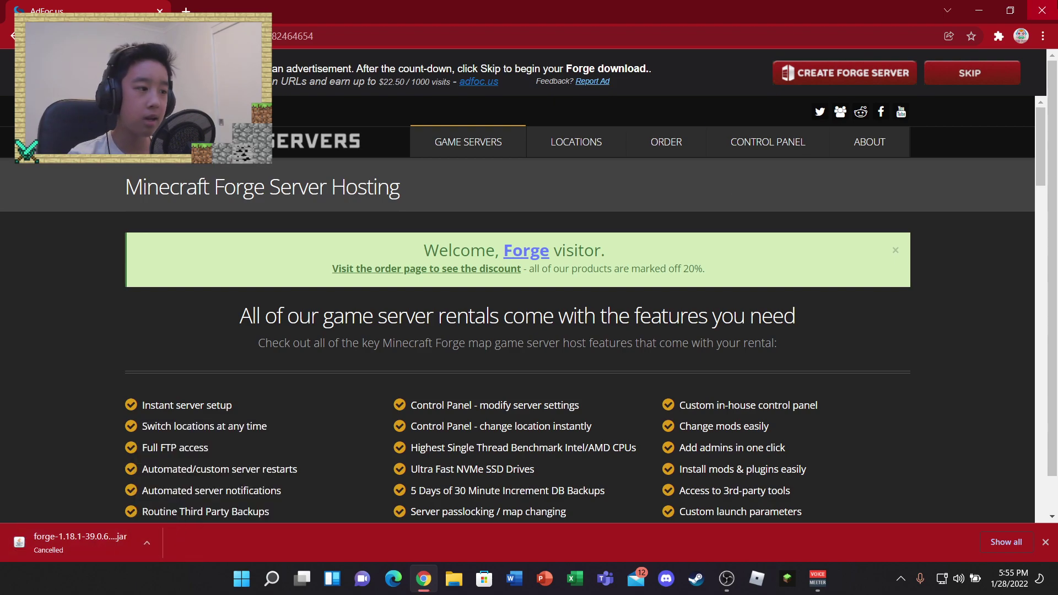
# - Close the browser and move forge-1.18.1-39.0.62-installer.jar from the Downloads folder onto the desktop
pyautogui.click(1041, 10)
pyautogui.click(451, 580)
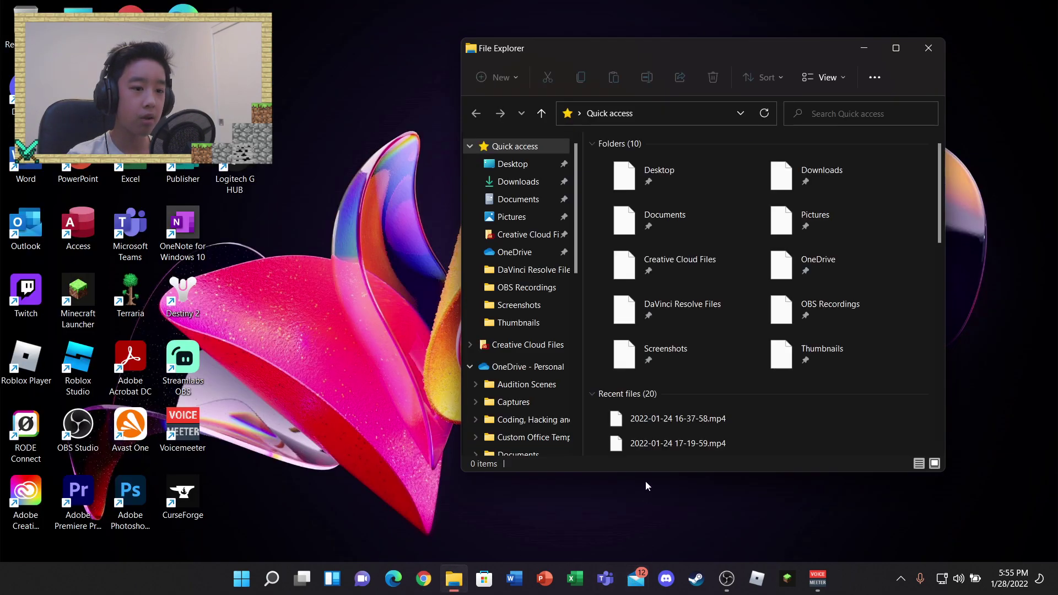
pyautogui.click(521, 180)
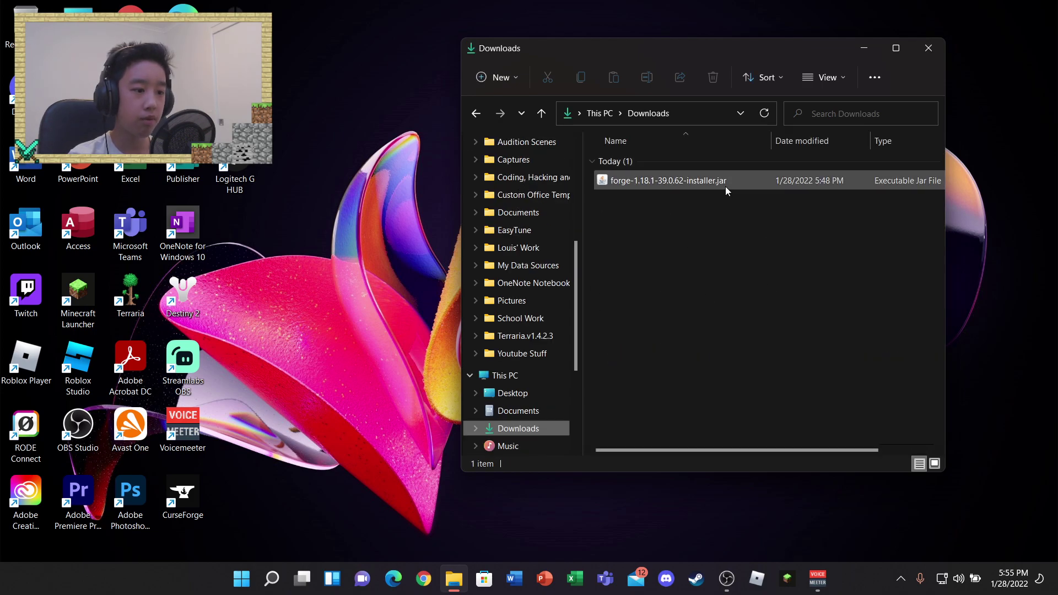
pyautogui.click(709, 188)
pyautogui.moveTo(707, 186); pyautogui.dragTo(398, 223)
pyautogui.click(864, 48)
pyautogui.moveTo(384, 160); pyautogui.dragTo(289, 265)
pyautogui.moveTo(568, 247); pyautogui.dragTo(597, 216)
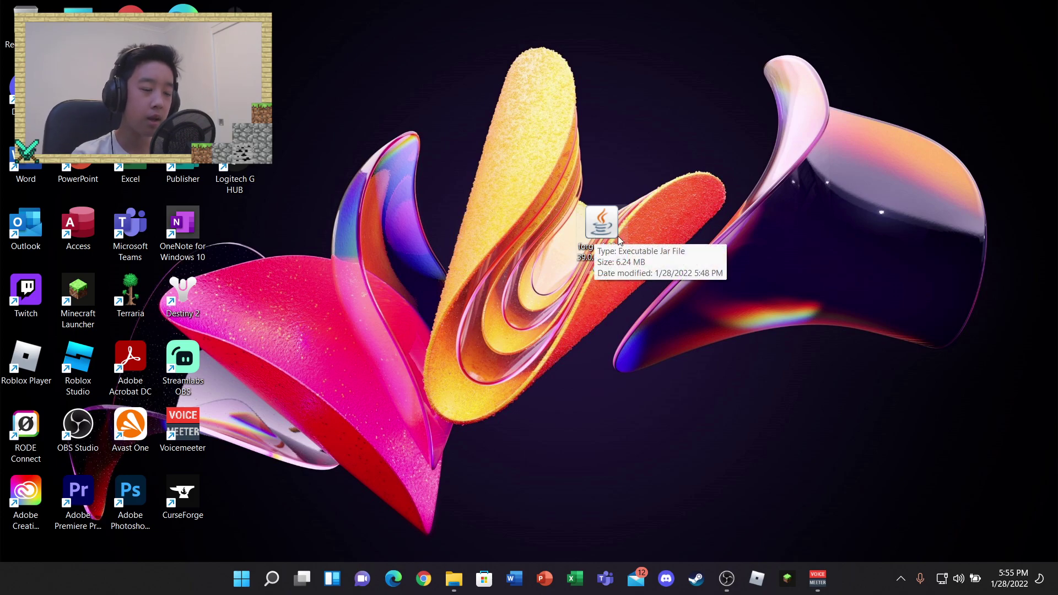
pyautogui.moveTo(515, 388); pyautogui.dragTo(518, 396)
pyautogui.moveTo(538, 408); pyautogui.dragTo(622, 232)
pyautogui.moveTo(666, 145); pyautogui.dragTo(576, 405)
pyautogui.moveTo(576, 347); pyautogui.dragTo(636, 153)
pyautogui.moveTo(529, 408); pyautogui.dragTo(509, 433)
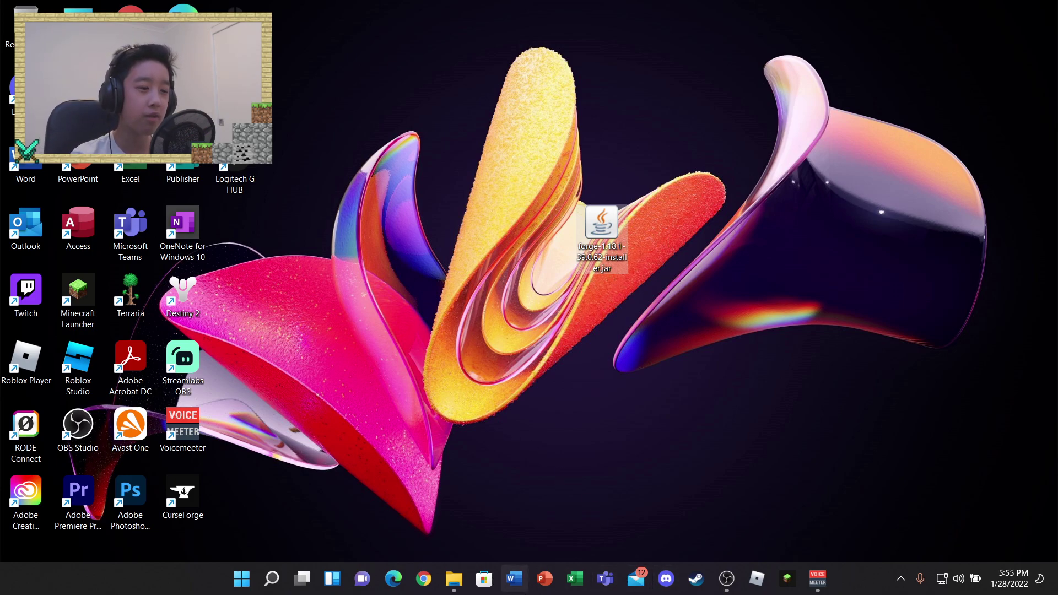
pyautogui.moveTo(506, 475); pyautogui.dragTo(646, 212)
pyautogui.moveTo(689, 143); pyautogui.dragTo(656, 174)
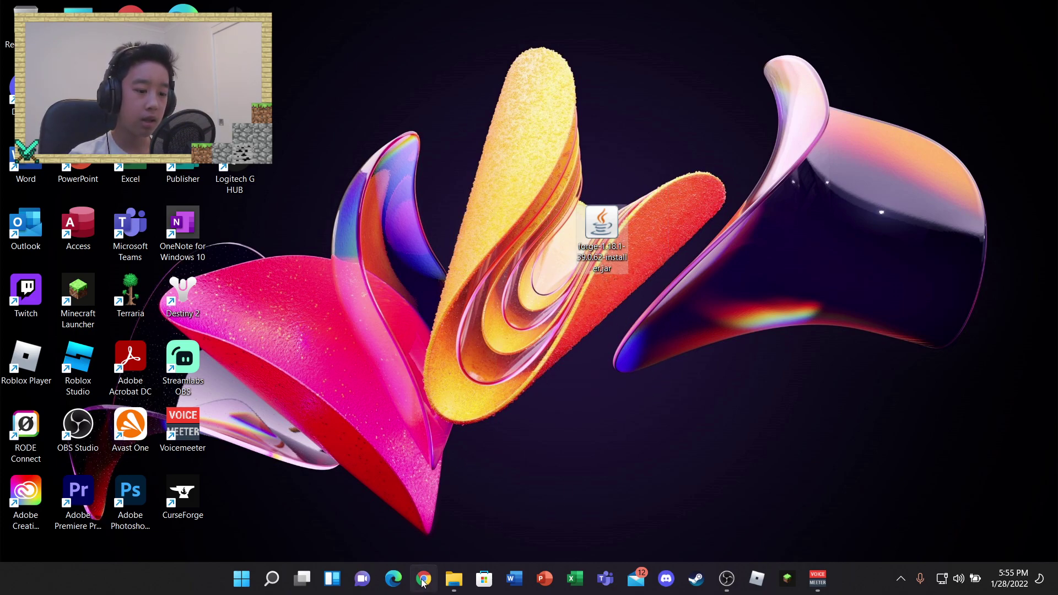
pyautogui.moveTo(522, 377); pyautogui.dragTo(507, 357)
pyautogui.moveTo(514, 401); pyautogui.dragTo(534, 377)
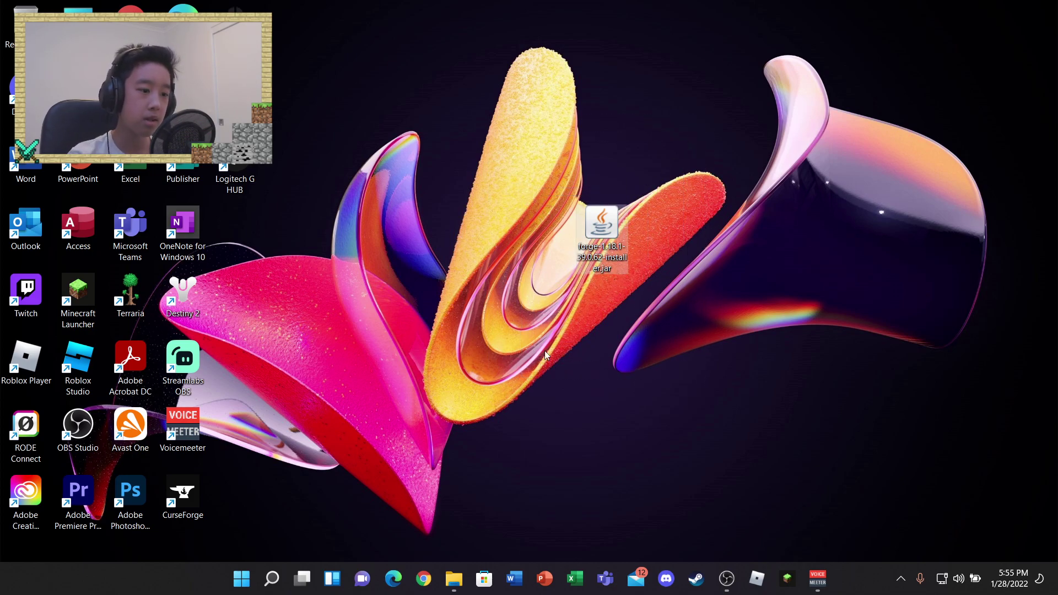
pyautogui.moveTo(673, 309); pyautogui.dragTo(627, 286)
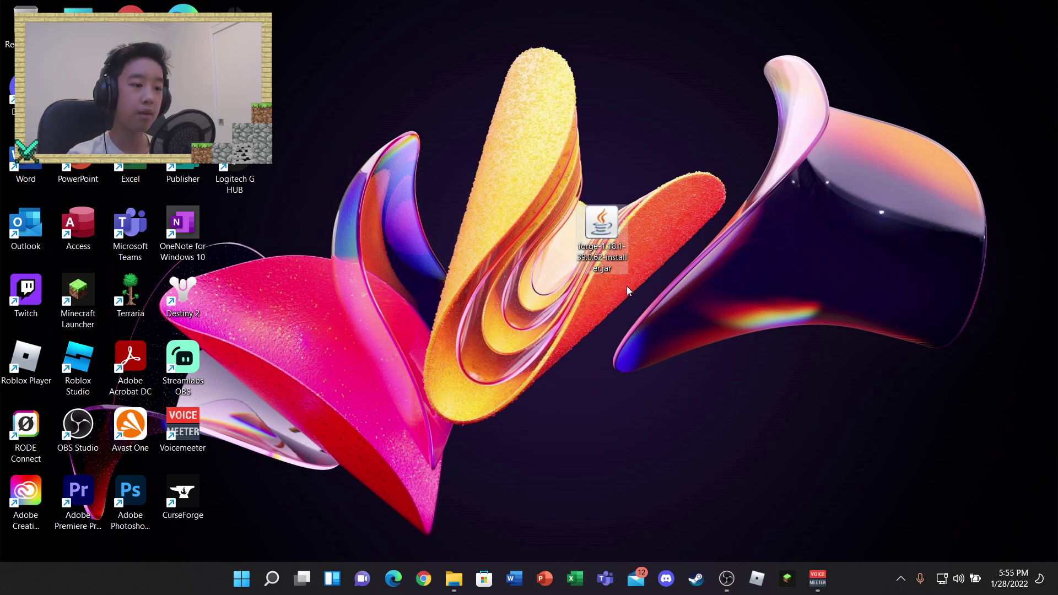
# - Open the Forge installer on the desktop with Java(TM) Platform SE binary and cancel the client installation
pyautogui.rightClick(601, 224)
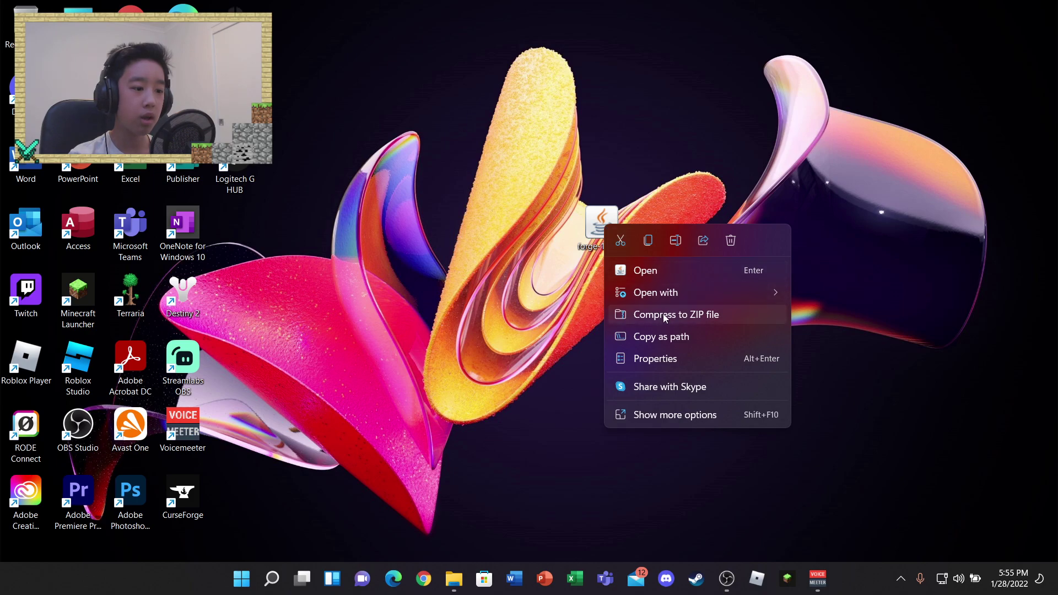
pyautogui.moveTo(670, 298)
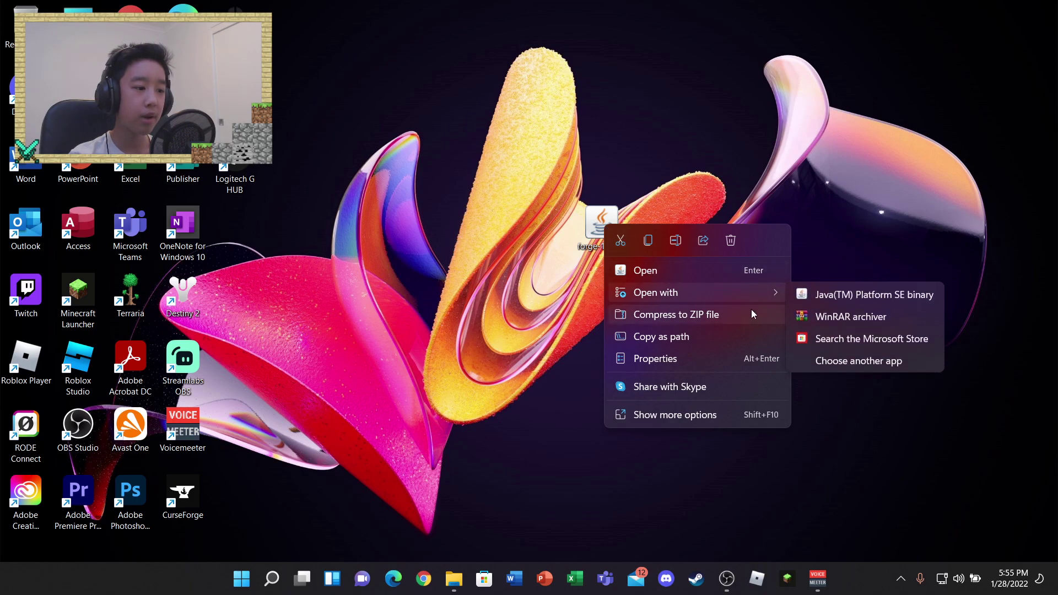
pyautogui.click(827, 296)
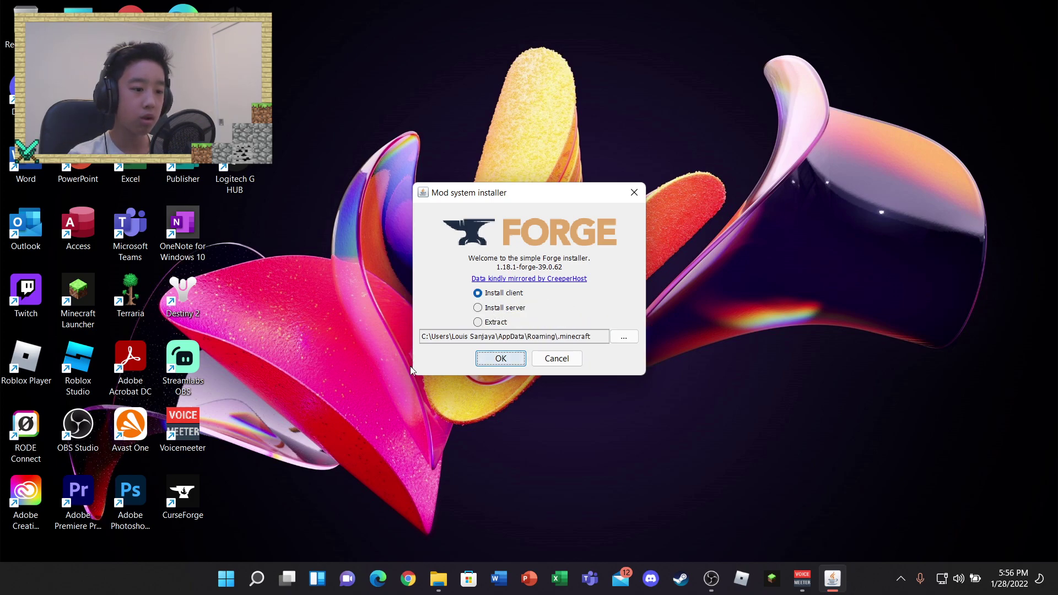
pyautogui.click(563, 364)
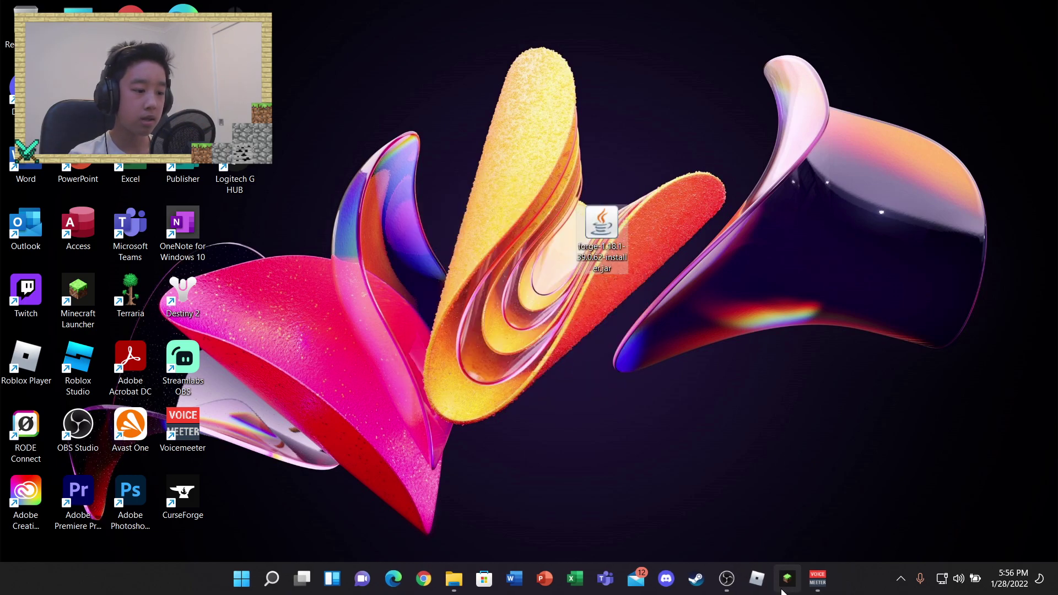
# - Search the computer for "minecraft" and launch minecraft.exe to open the Minecraft Launcher
pyautogui.click(271, 578)
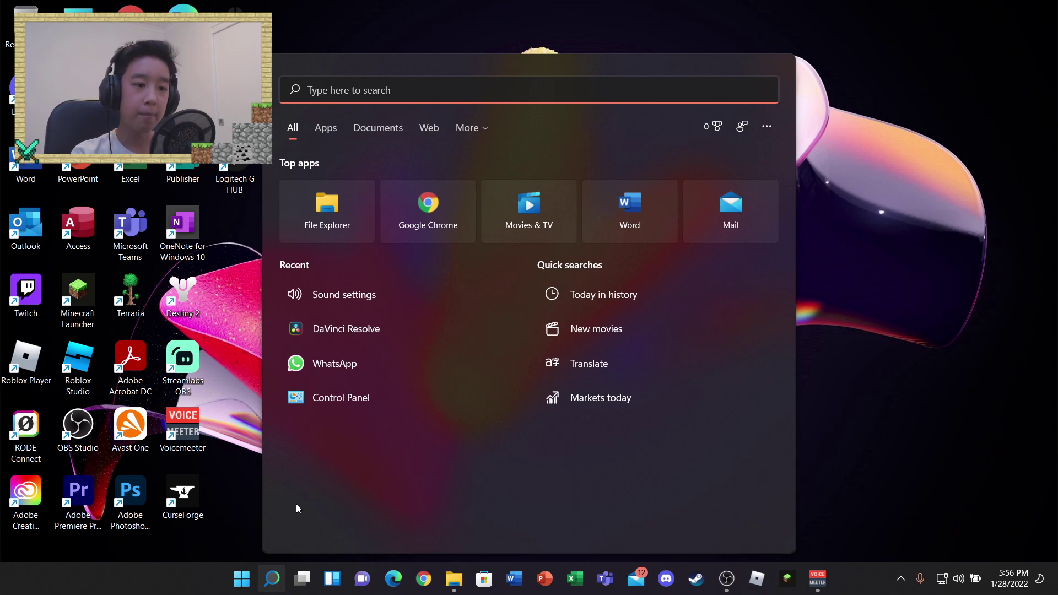
pyautogui.write('minecraft')
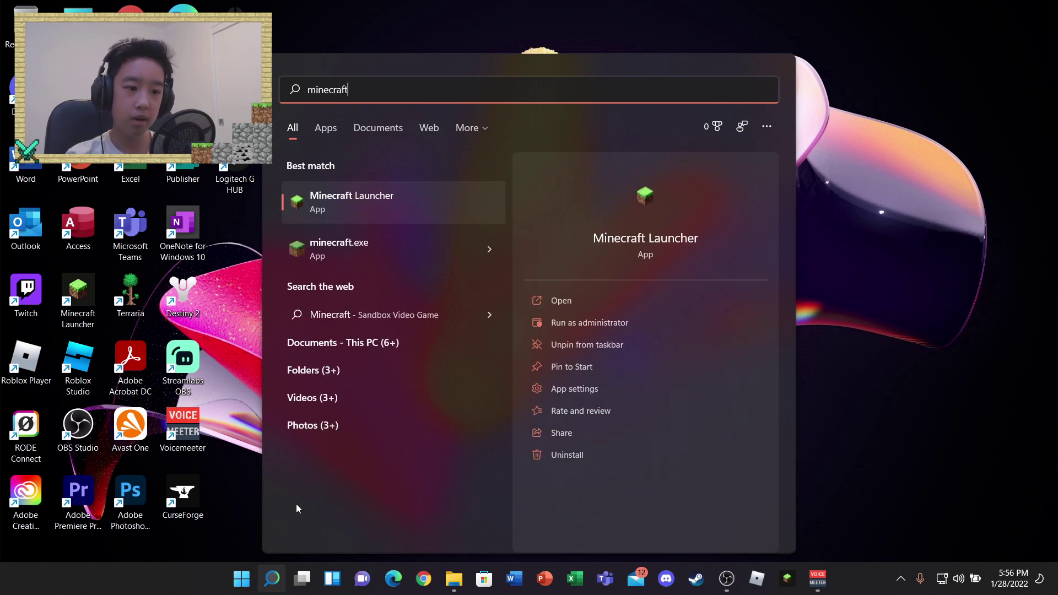
pyautogui.click(333, 257)
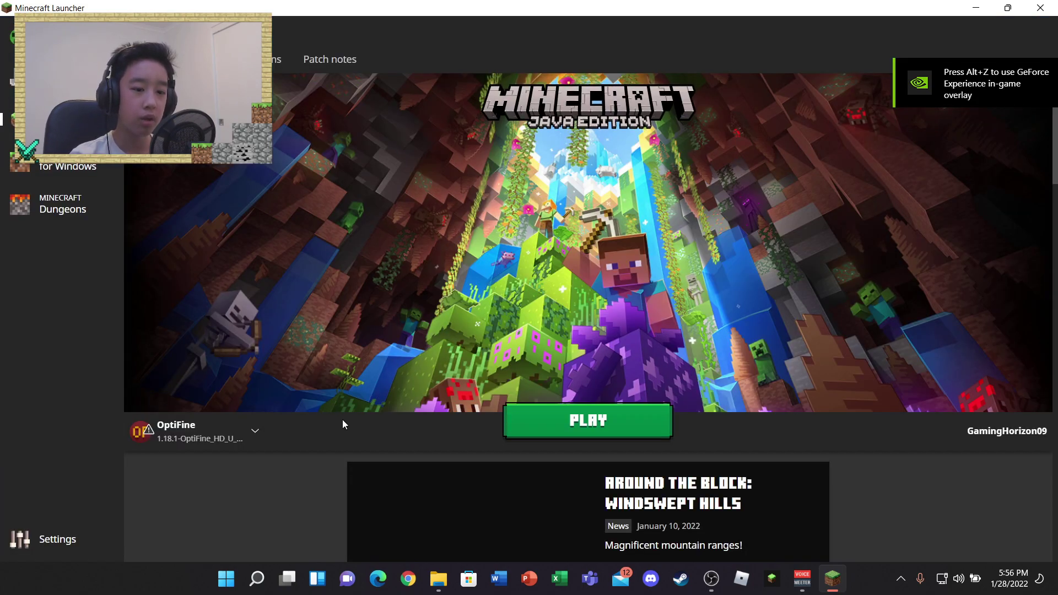
# - Select the forge 1.18.1-forge-39.0.62 installation for Java Edition and check it in the list of installations
pyautogui.click(249, 435)
pyautogui.click(199, 276)
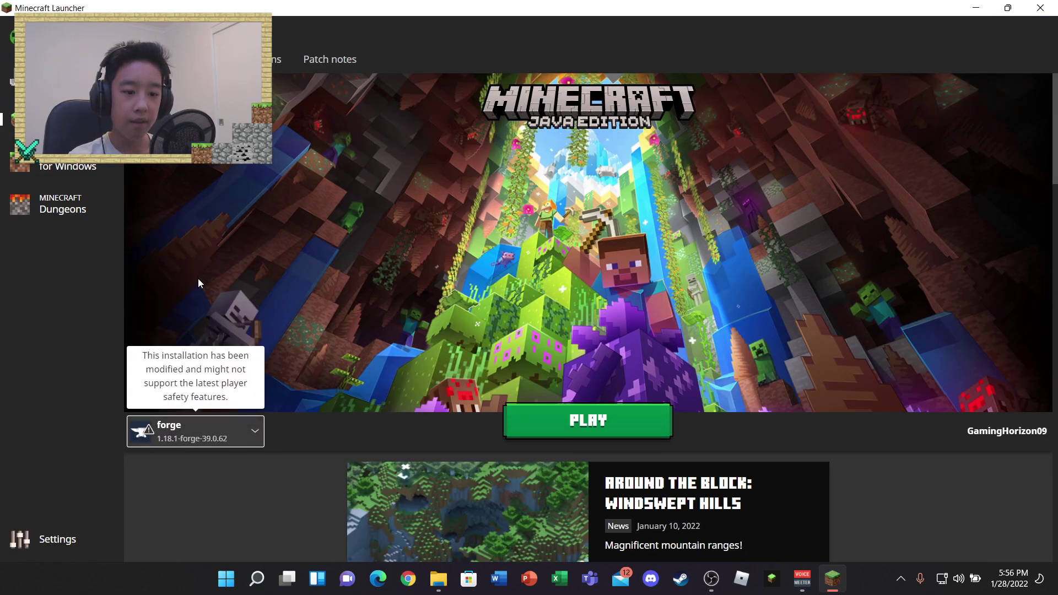
pyautogui.click(250, 59)
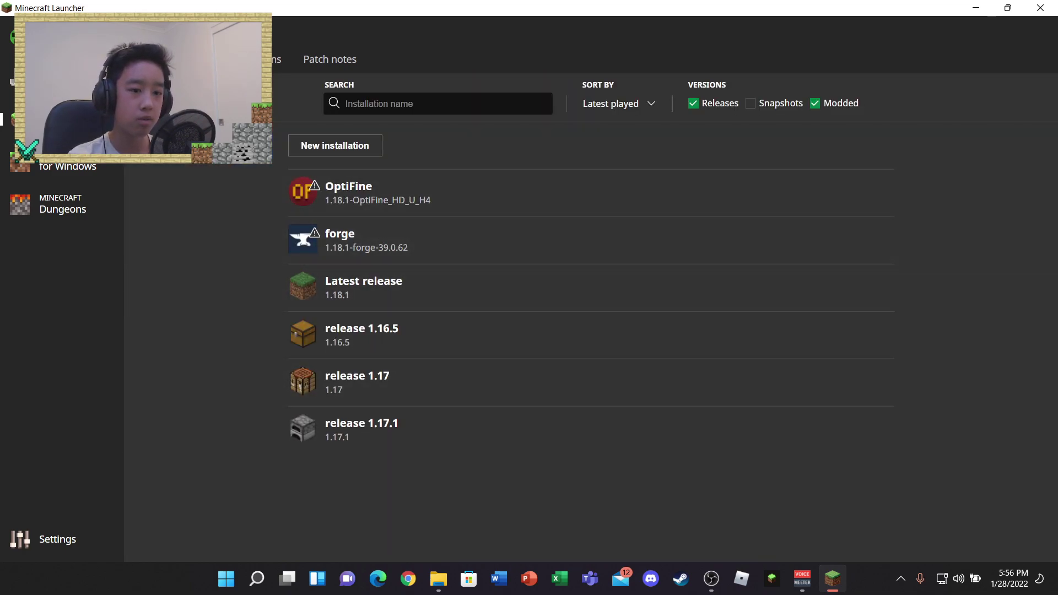
pyautogui.click(149, 59)
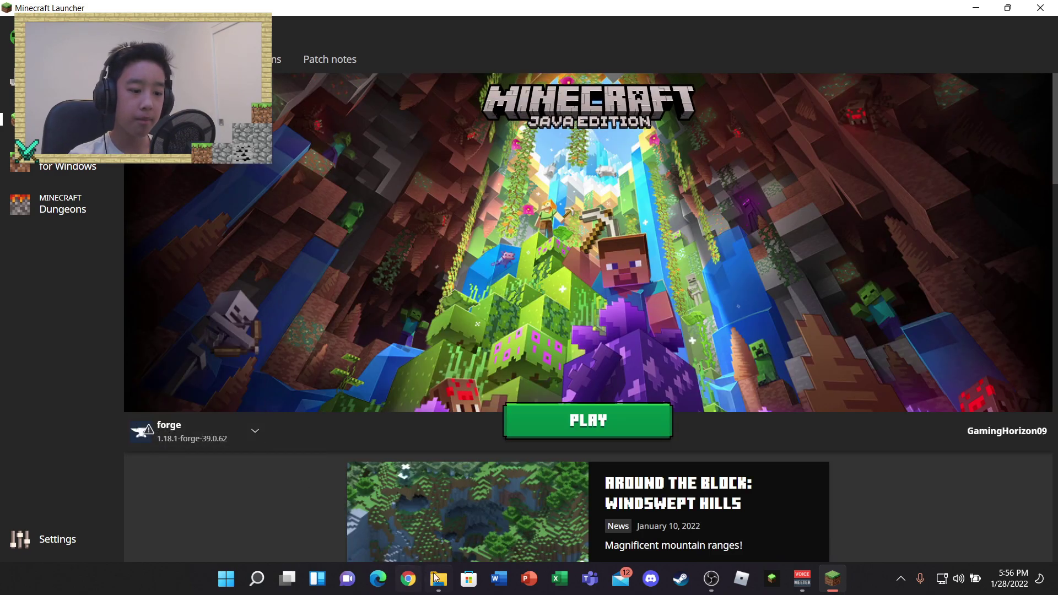
# - Switch to Chrome, search for "security craft mod" and open the Security Craft page on CurseForge
pyautogui.click(411, 584)
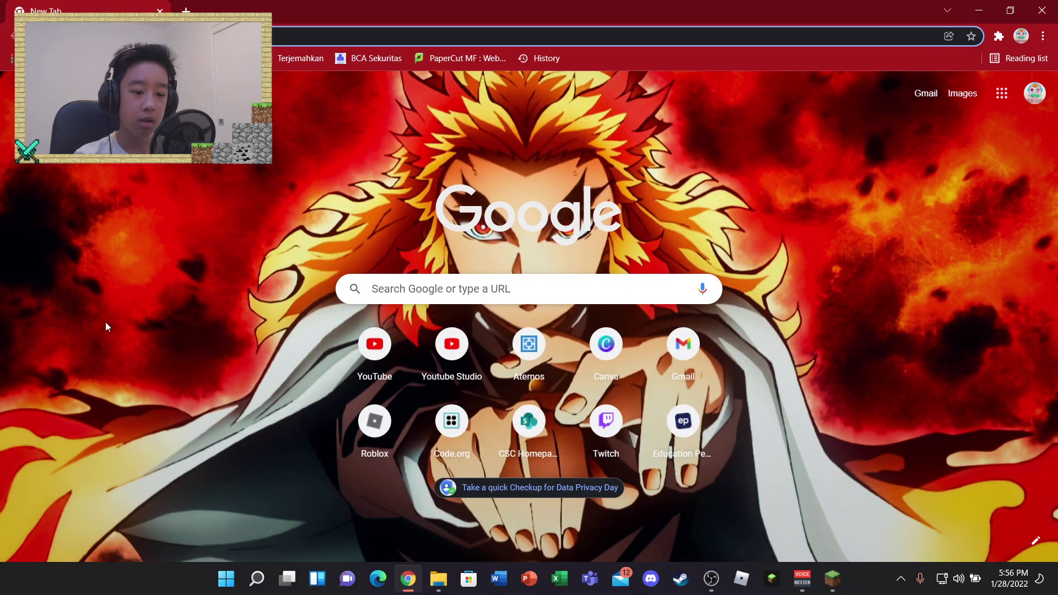
pyautogui.write('security')
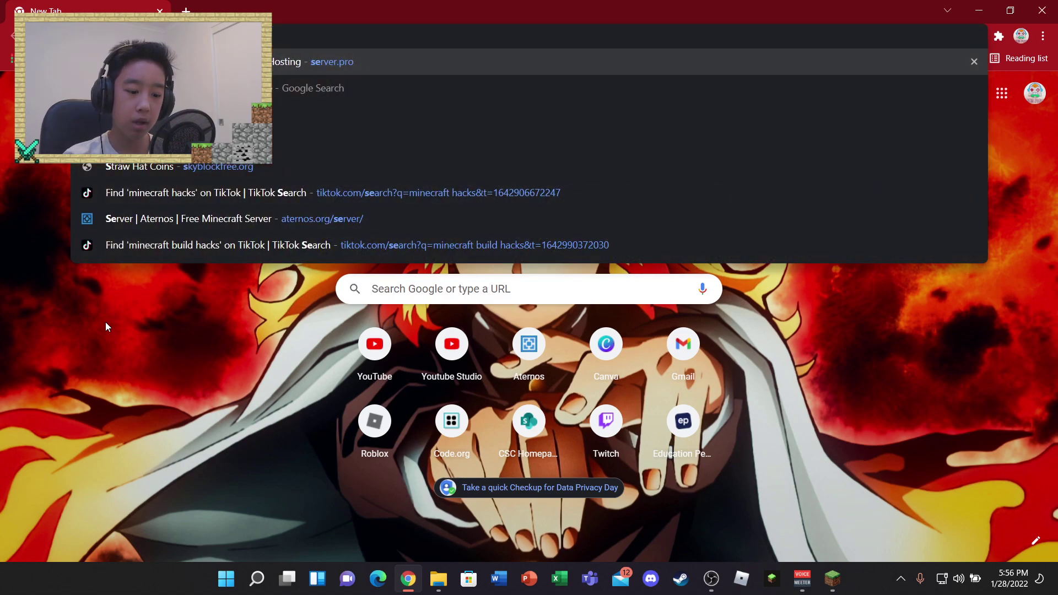
pyautogui.write(' craft mod')
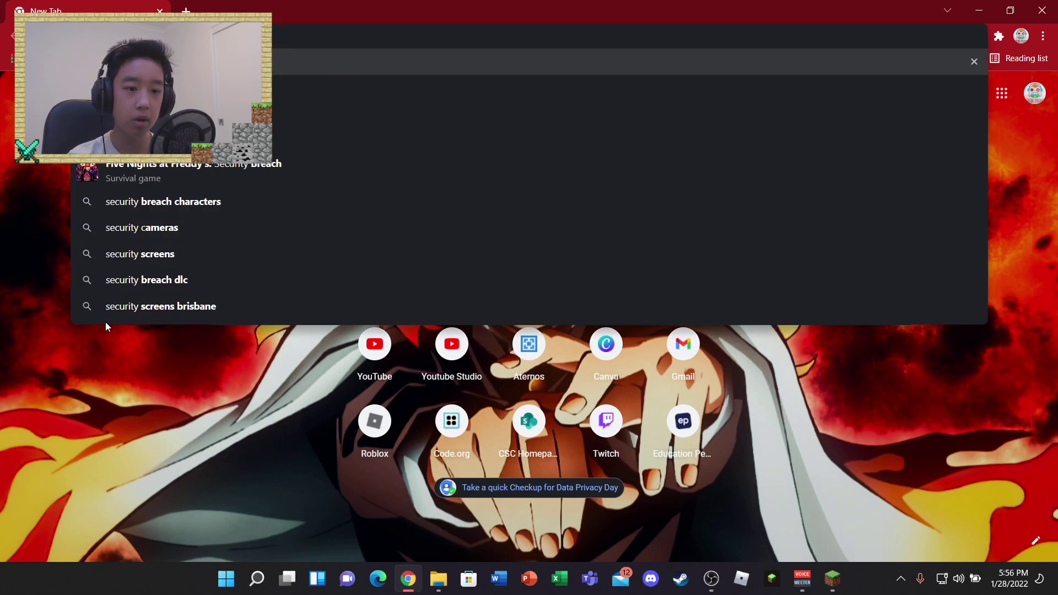
pyautogui.press('Return')
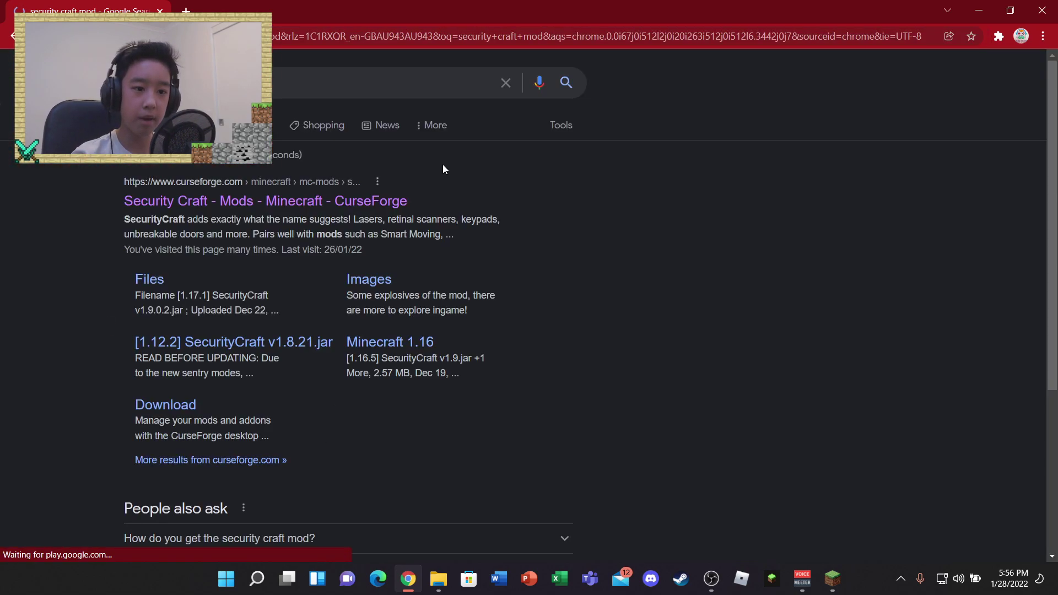
pyautogui.click(264, 204)
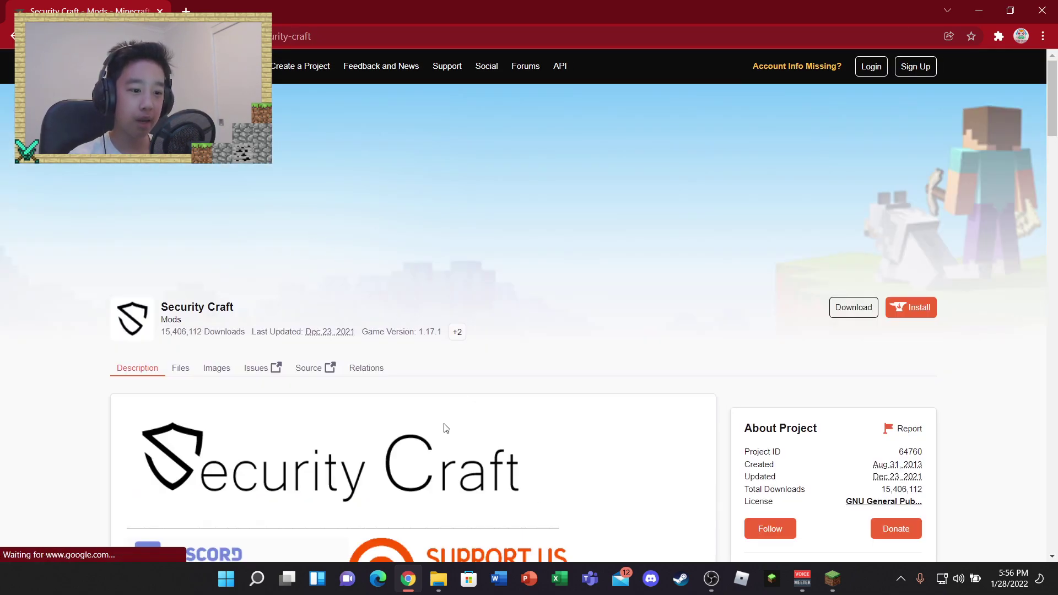
# - Download the [1.18.1] SecurityCraft v1.9.0.2-beta1.jar file from the Minecraft 1.18 recent files
pyautogui.scroll(-6, 461, 420)
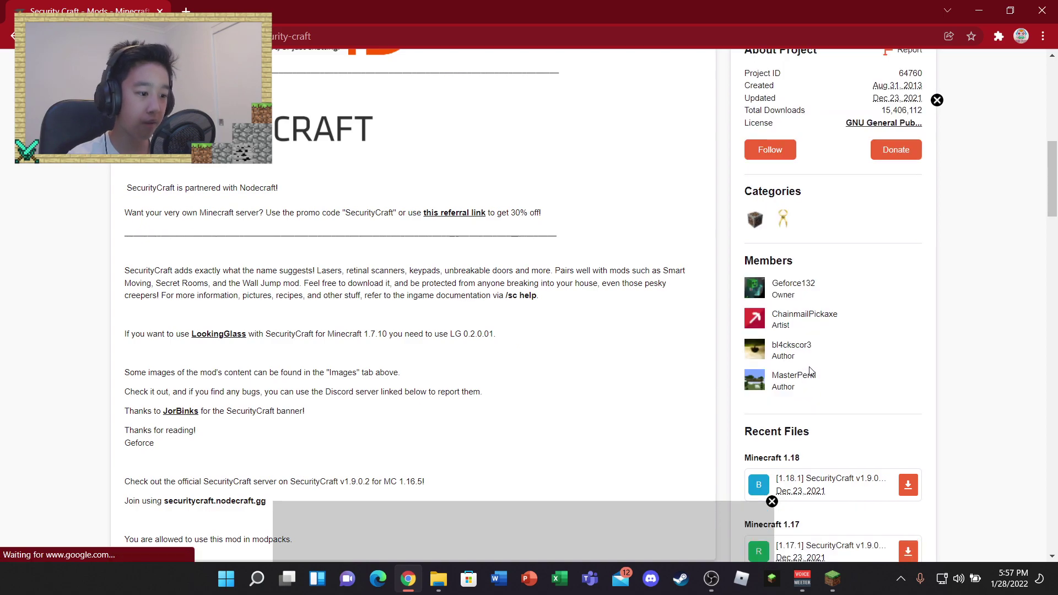
pyautogui.scroll(-1, 807, 380)
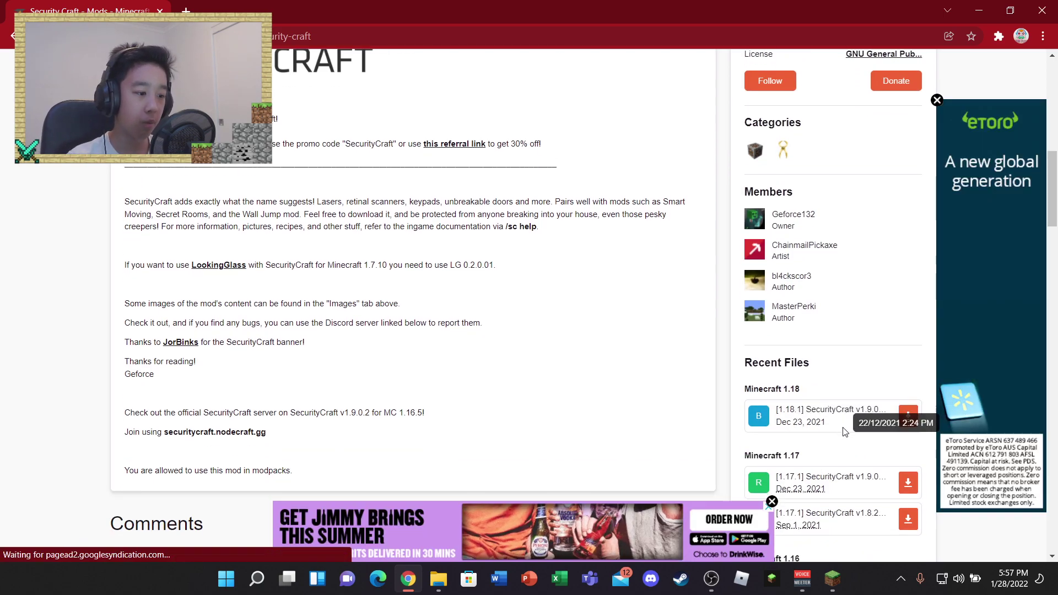
pyautogui.scroll(5, 837, 428)
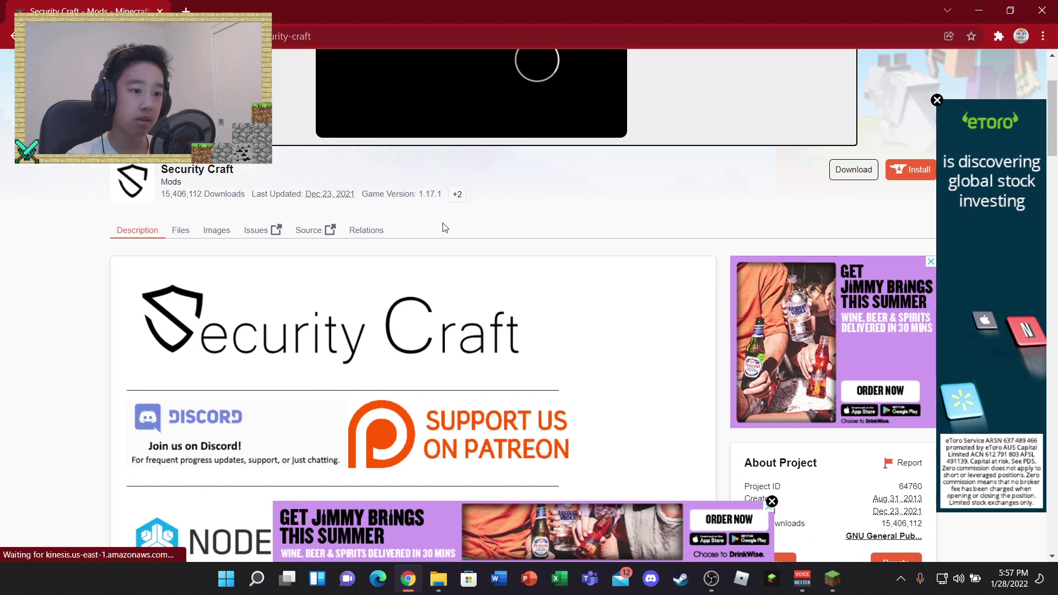
pyautogui.scroll(-7, 614, 303)
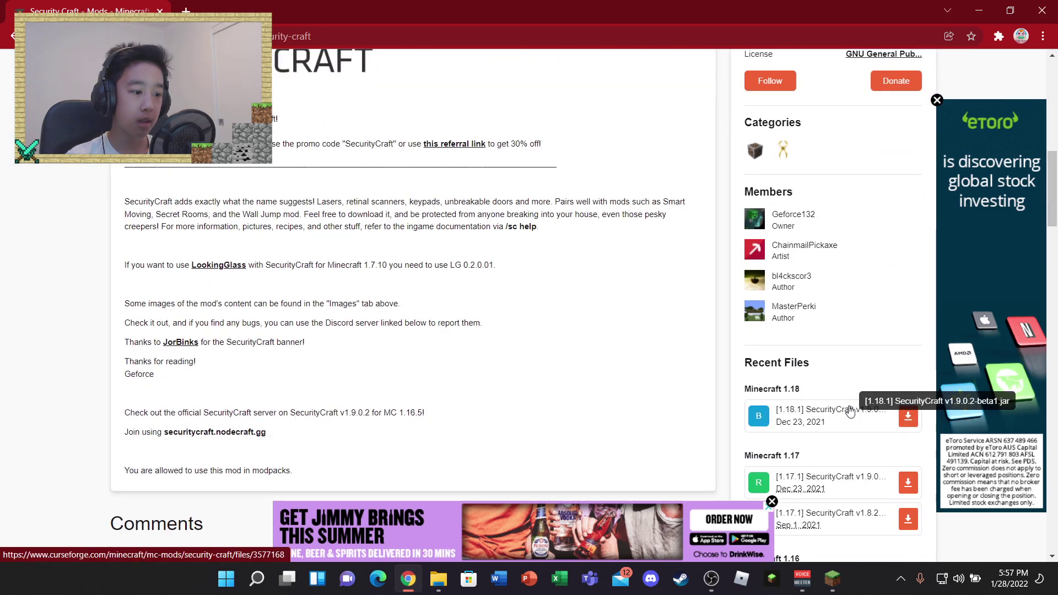
pyautogui.click(910, 418)
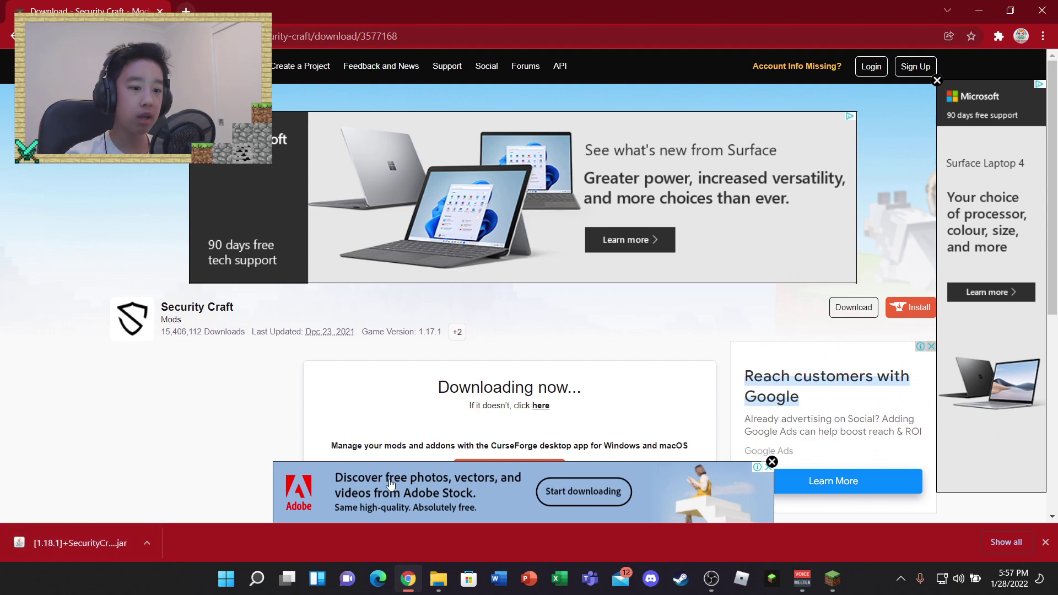
# - Close the extra new tab and the Chrome window with the Security Craft download page
pyautogui.moveTo(234, 306); pyautogui.dragTo(151, 307)
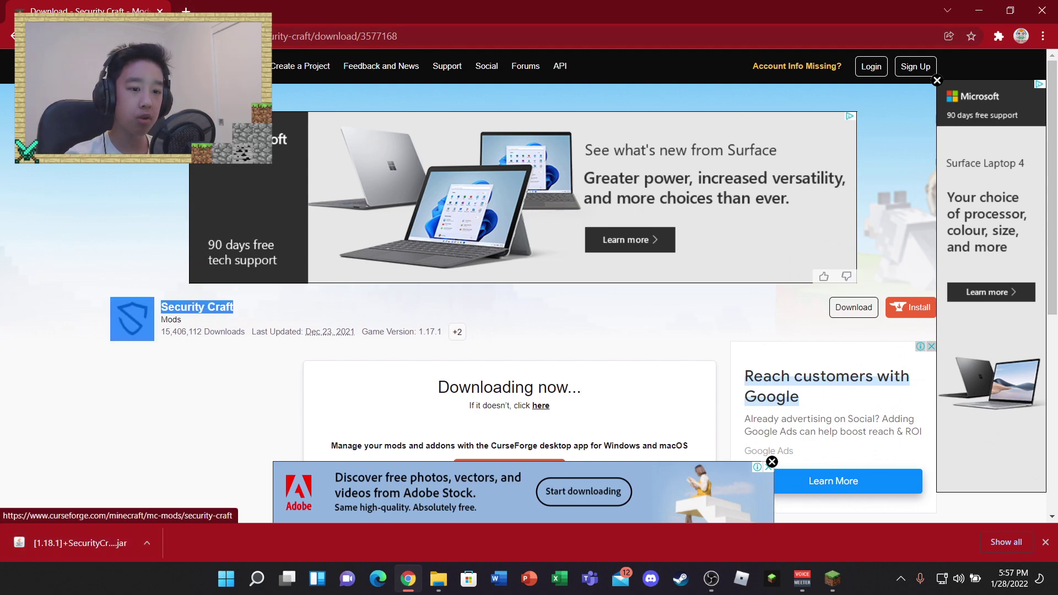
pyautogui.click(188, 11)
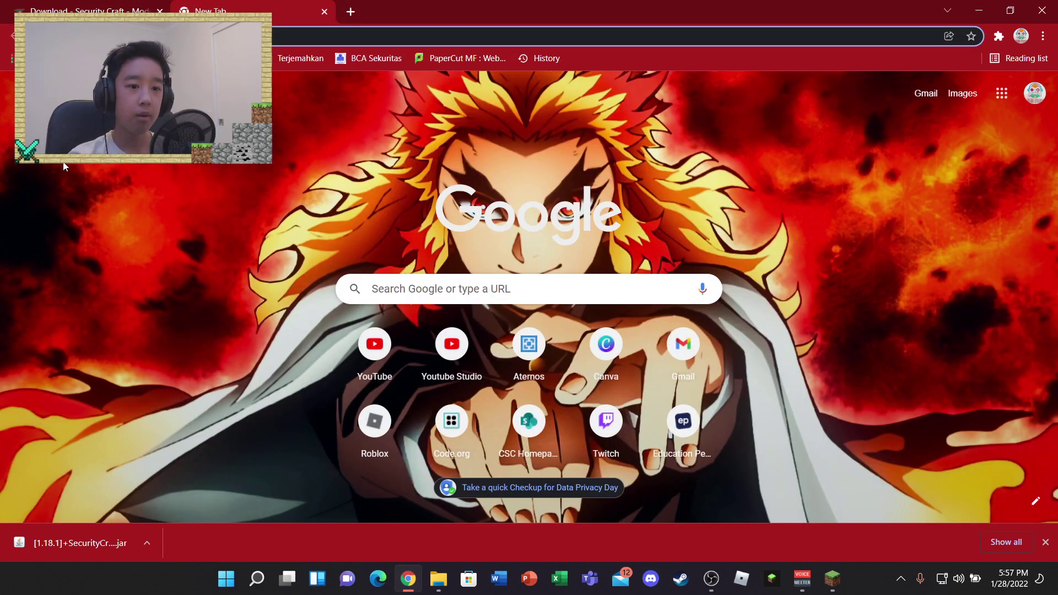
pyautogui.click(326, 12)
pyautogui.scroll(-3, 513, 264)
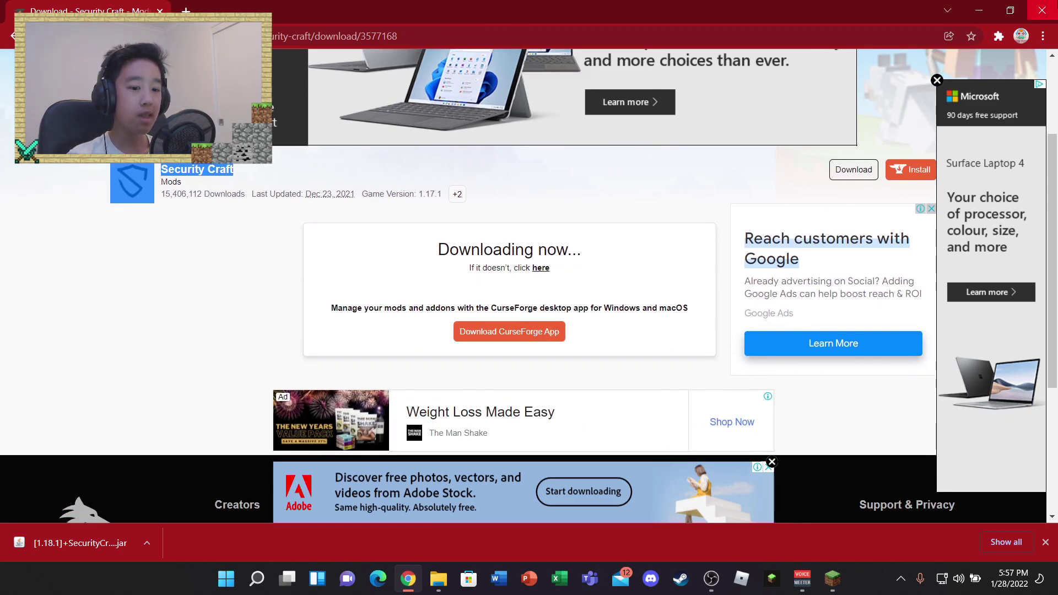
pyautogui.click(1042, 10)
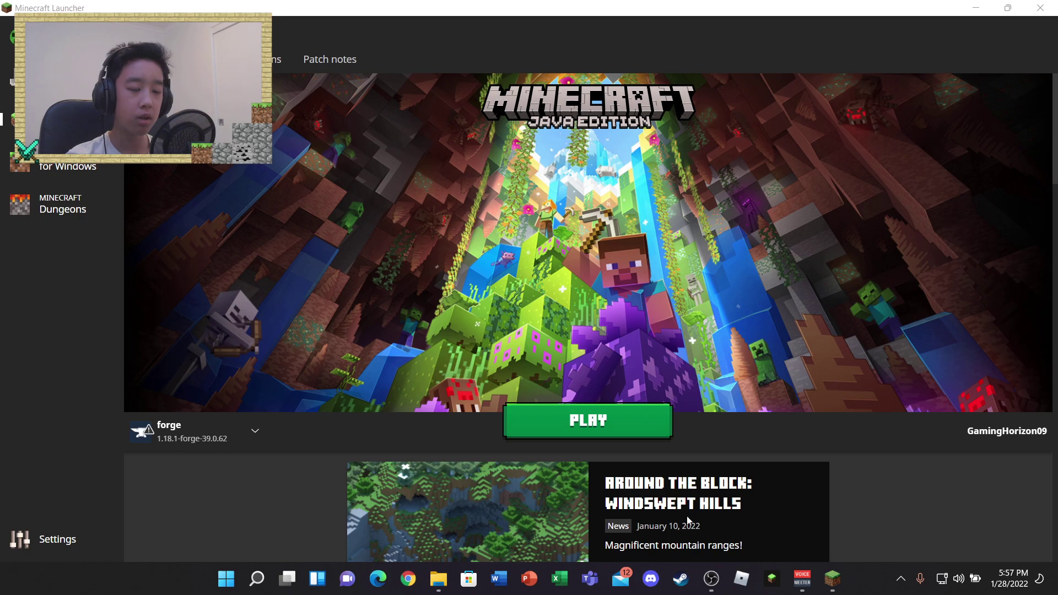
# - Open the game folder of the forge 1.18.1-forge-39.0.62 installation from the Minecraft Launcher and maximize its window
pyautogui.moveTo(274, 12); pyautogui.dragTo(192, 51)
pyautogui.click(911, 43)
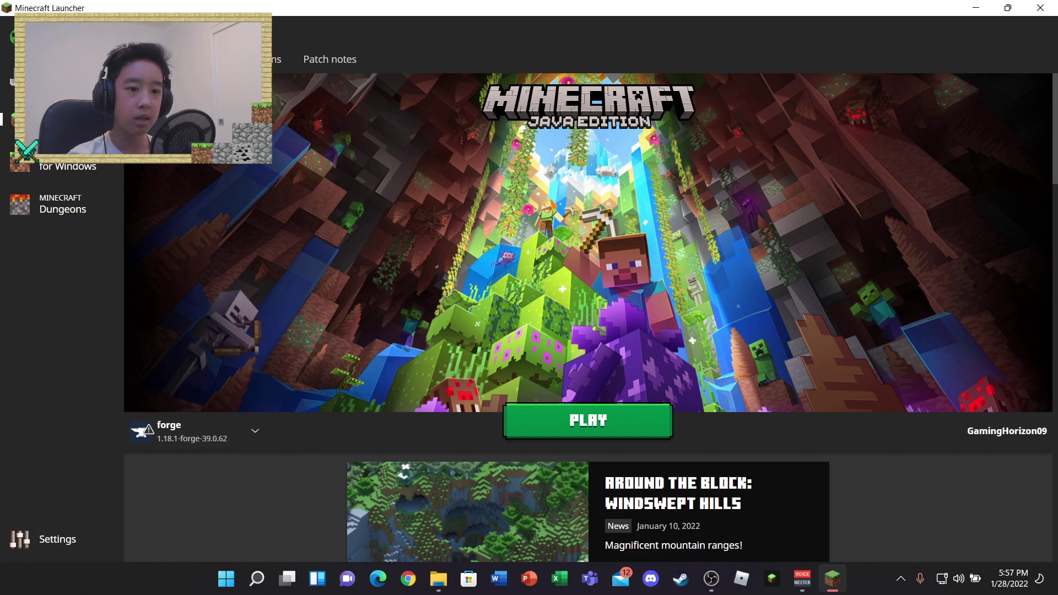
pyautogui.click(251, 59)
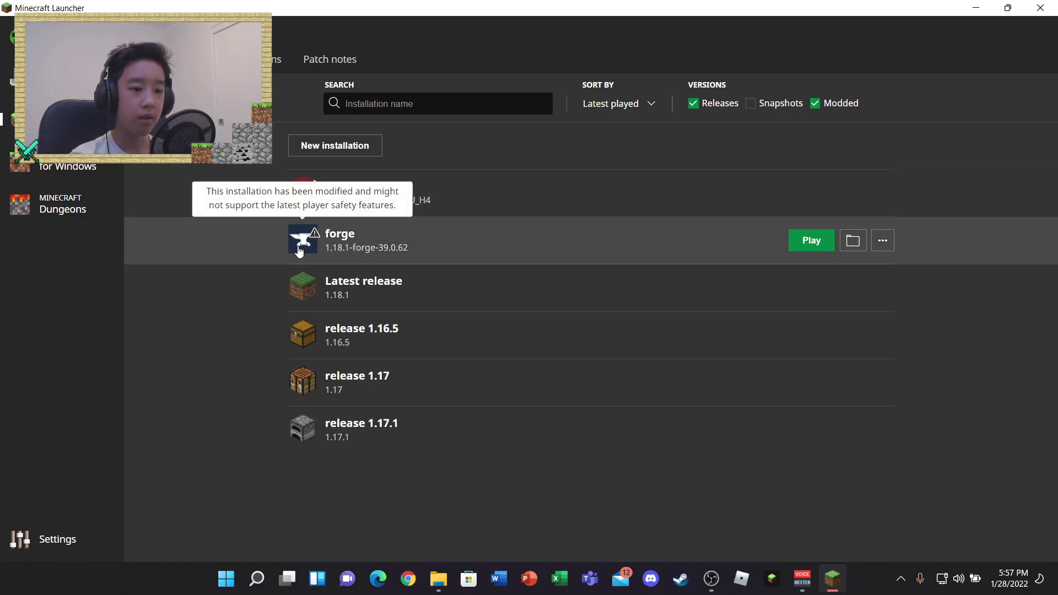
pyautogui.click(855, 246)
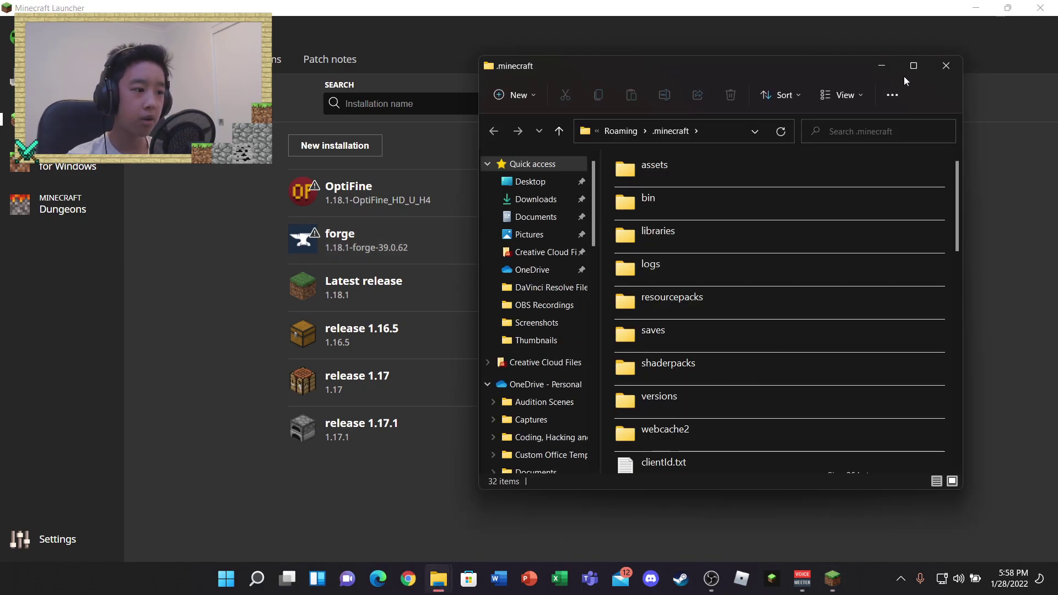
pyautogui.click(909, 69)
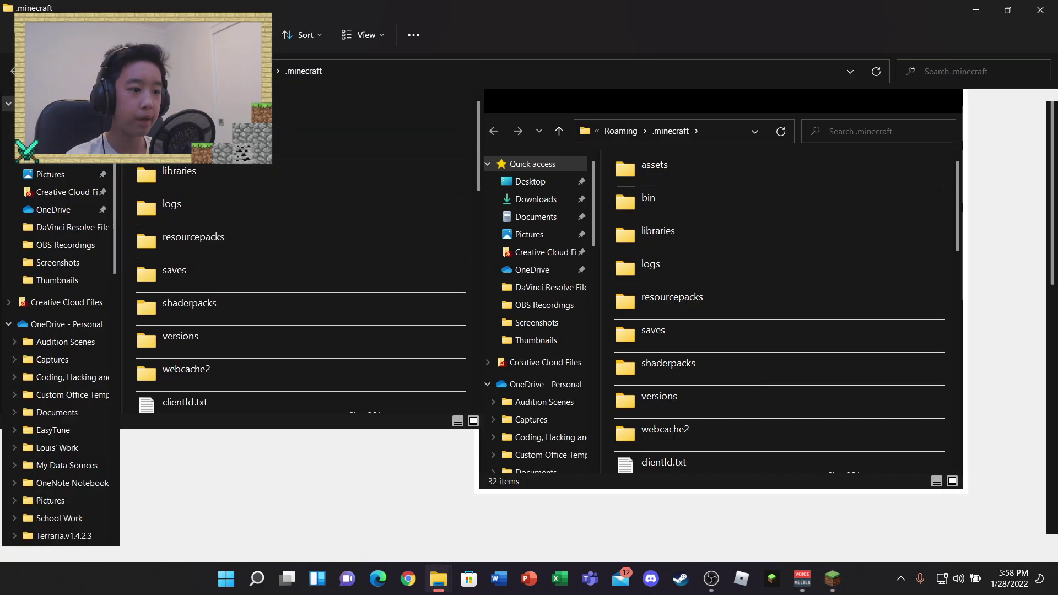
# - Look through the .minecraft folder and its saves folder for a mods folder, and close the folder window
pyautogui.scroll(-6, 331, 303)
pyautogui.scroll(6, 382, 419)
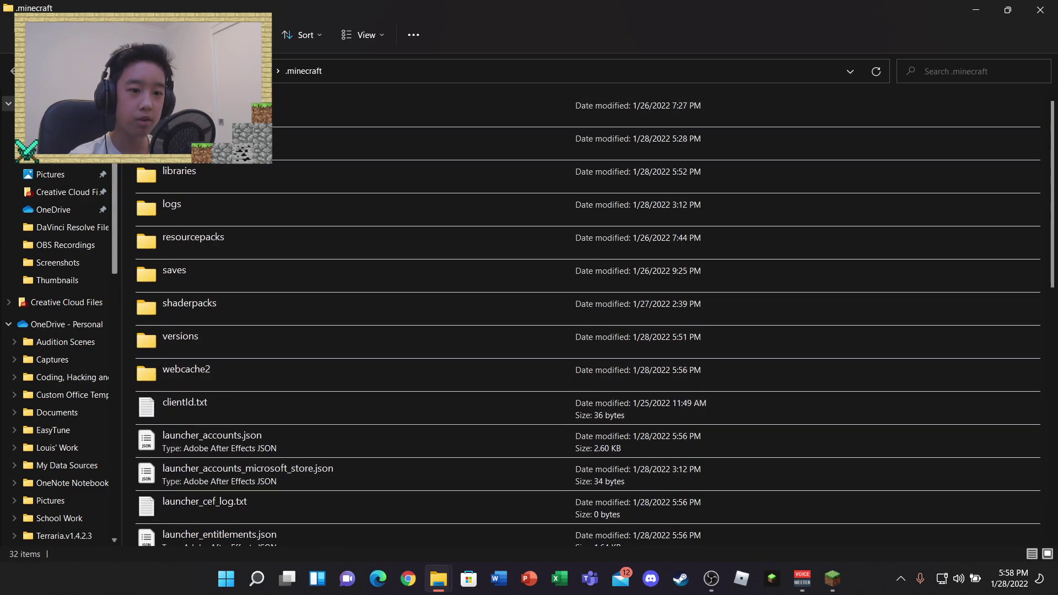
pyautogui.moveTo(132, 111); pyautogui.dragTo(389, 1)
pyautogui.moveTo(221, 111); pyautogui.dragTo(132, 99)
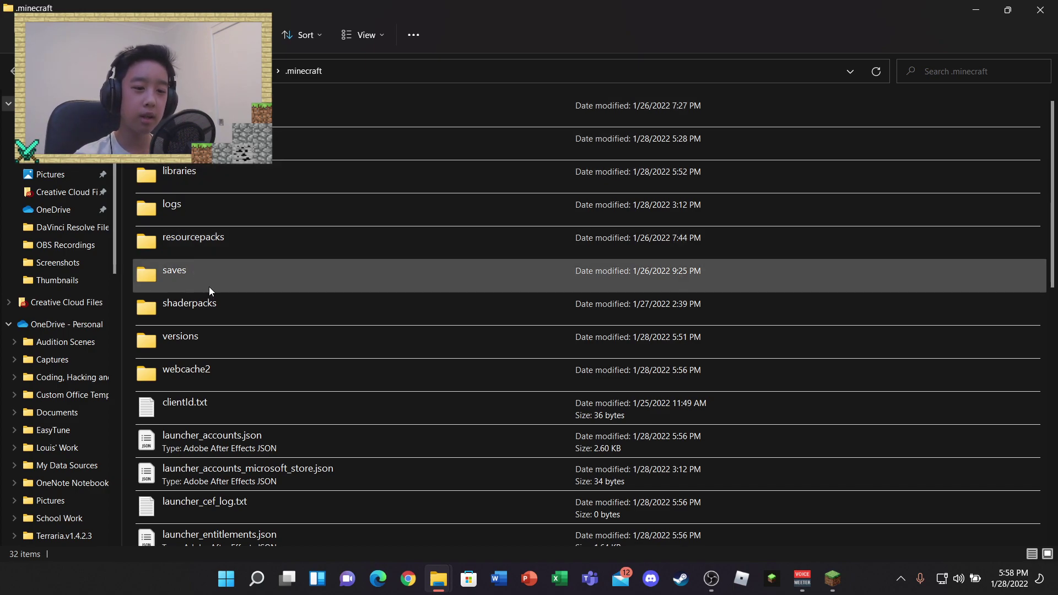
pyautogui.doubleClick(210, 289)
pyautogui.hotkey('alt', 'Left')
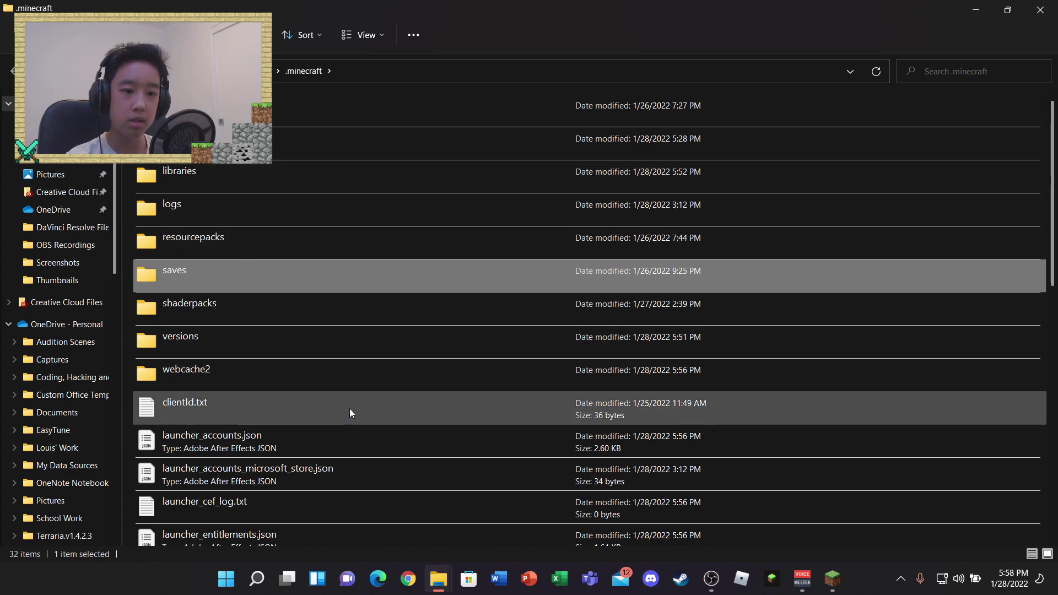
pyautogui.scroll(-5, 402, 386)
pyautogui.scroll(5, 419, 397)
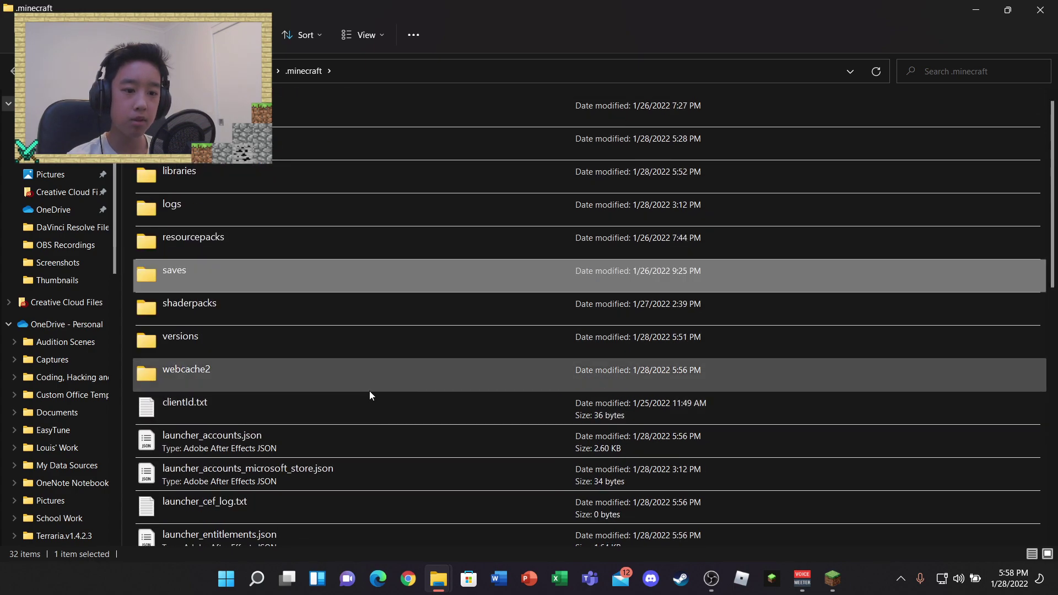
pyautogui.scroll(-4, 524, 410)
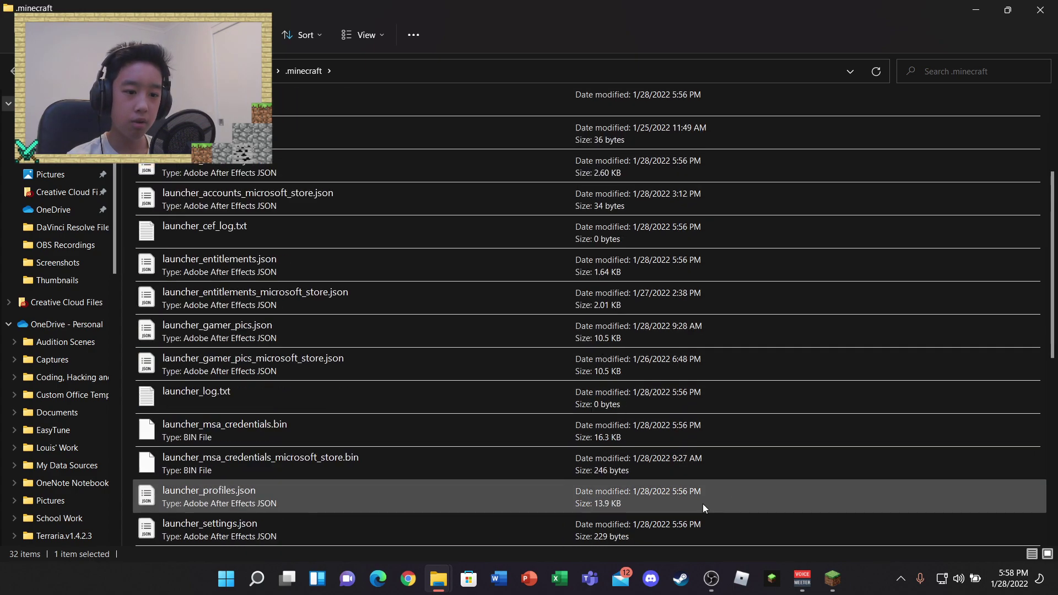
pyautogui.scroll(-3, 590, 412)
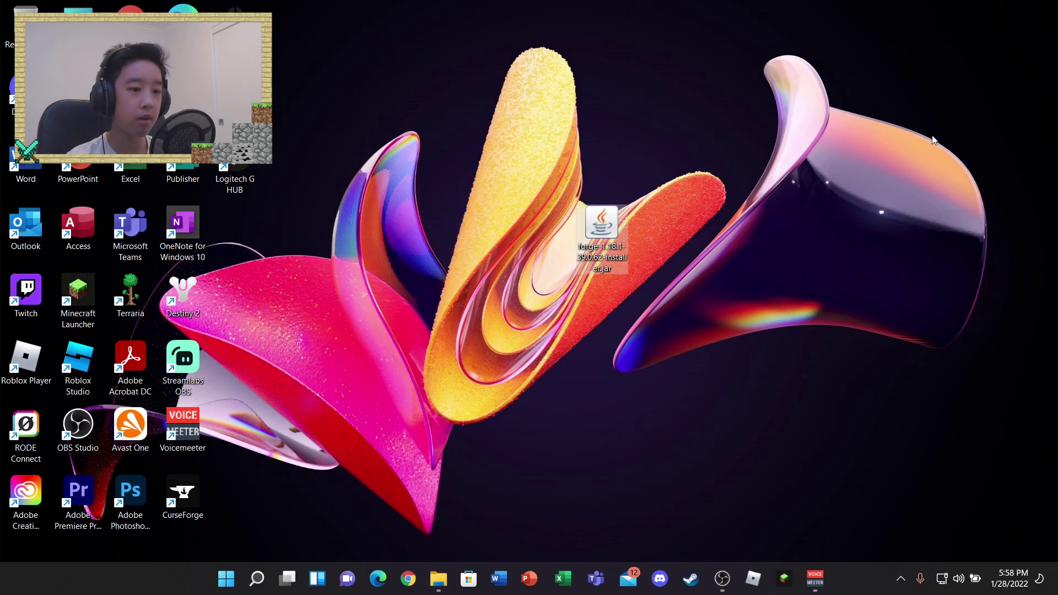
# - Search the computer for "minecraft", relaunch the Minecraft Launcher and maximize its window
pyautogui.click(272, 578)
pyautogui.write('minecraft')
pyautogui.click(412, 260)
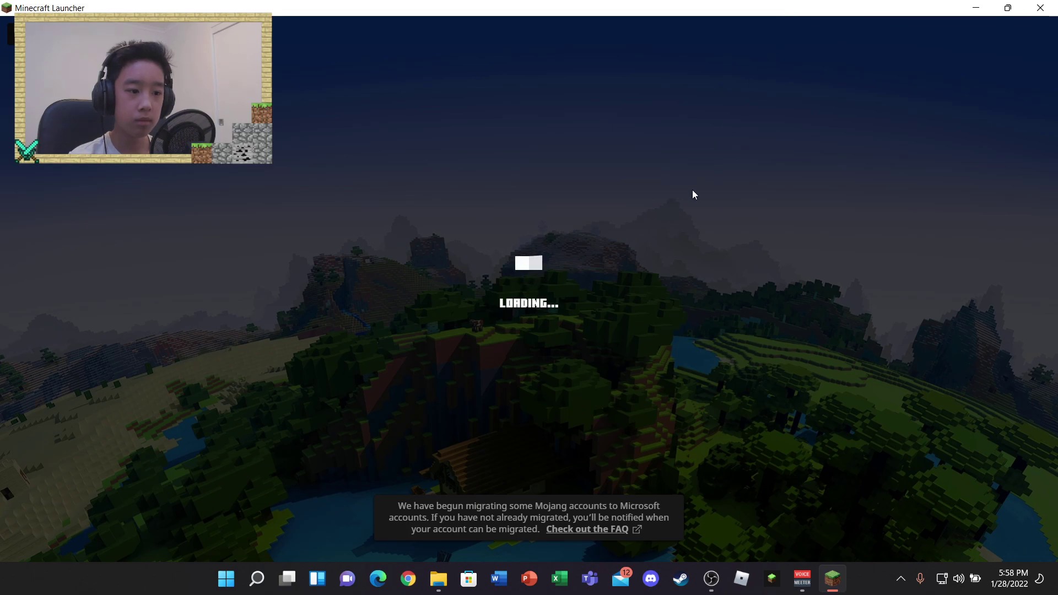
pyautogui.moveTo(815, 12); pyautogui.dragTo(713, 118)
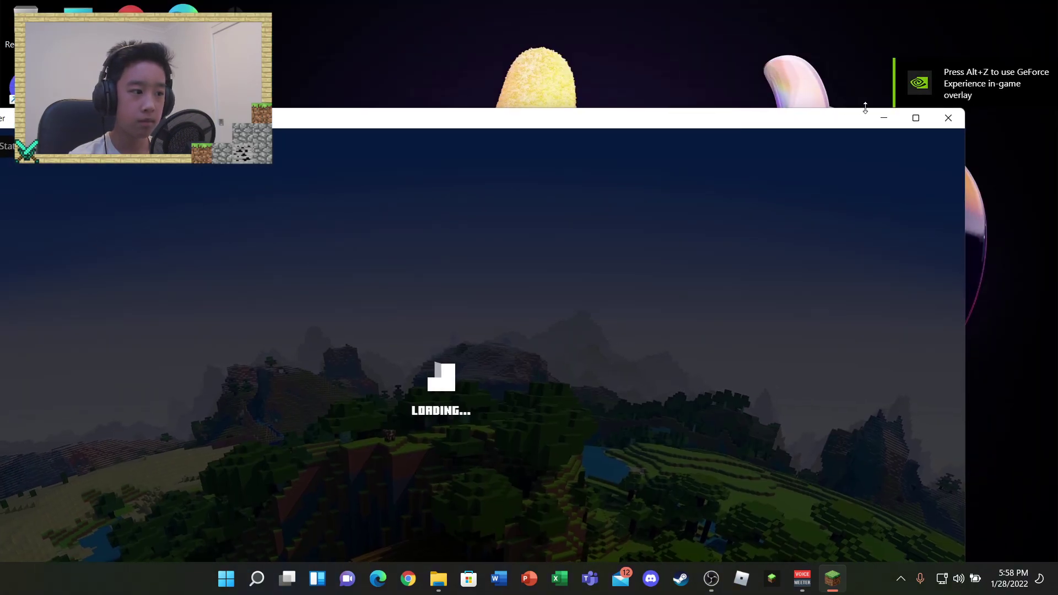
pyautogui.click(915, 115)
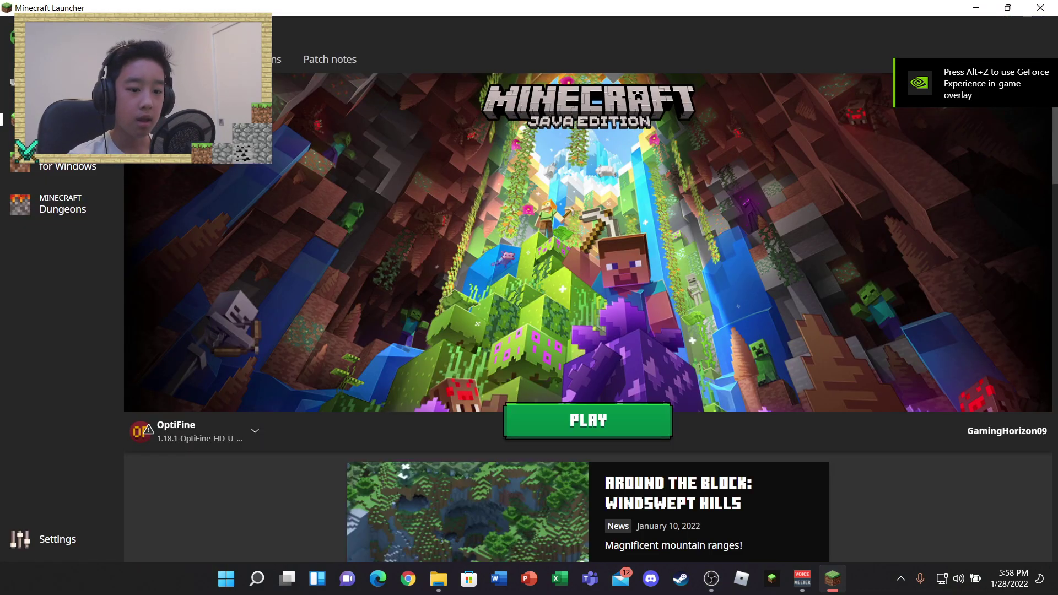
# - Reopen the forge installation's game folder from the list of installations, check its contents again and close it
pyautogui.click(259, 59)
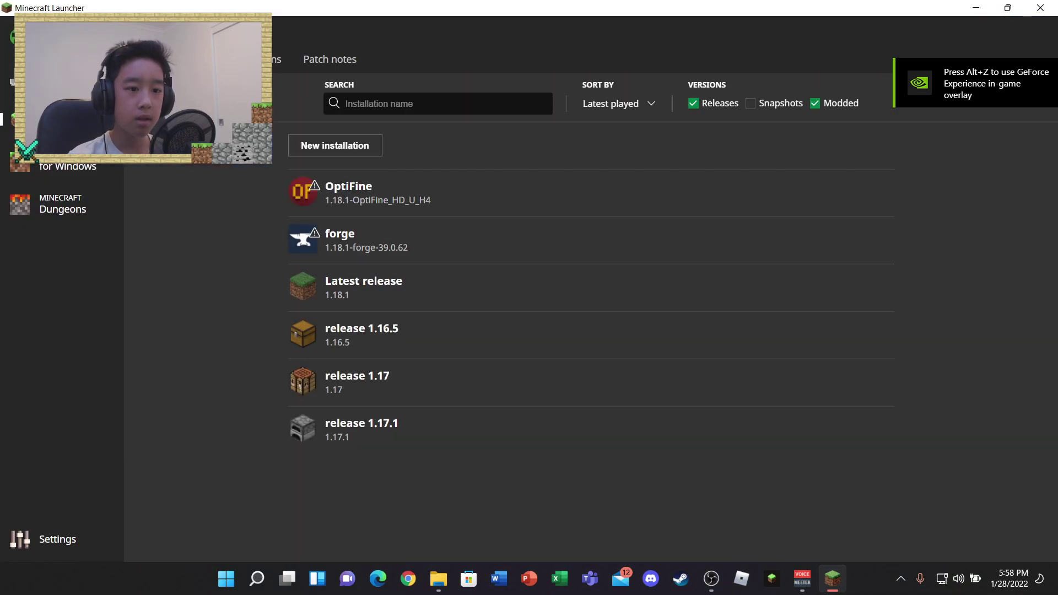
pyautogui.click(844, 244)
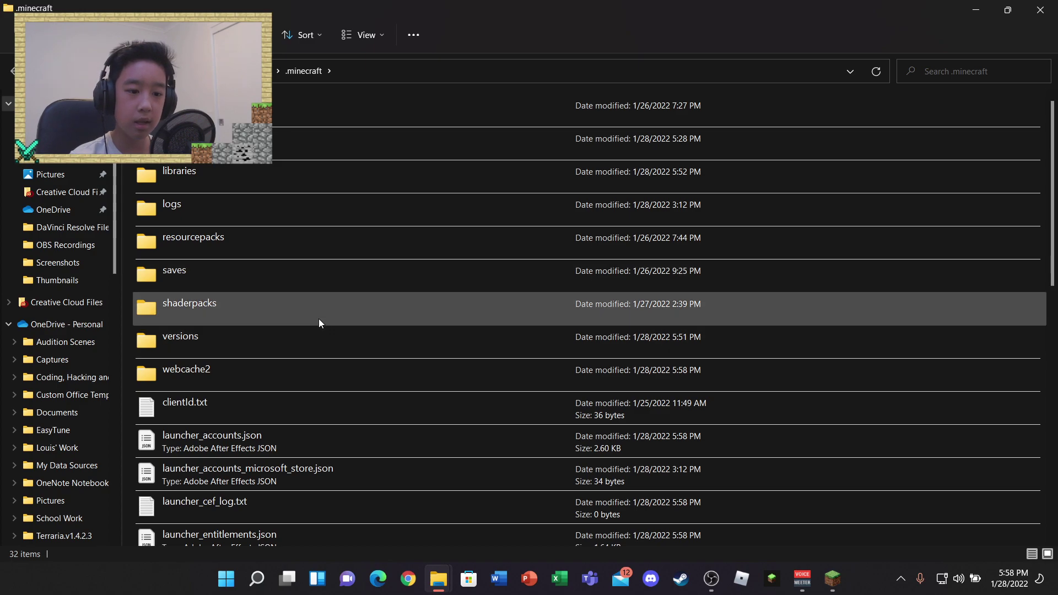
pyautogui.scroll(-10, 325, 342)
pyautogui.scroll(9, 366, 436)
pyautogui.scroll(1, 364, 438)
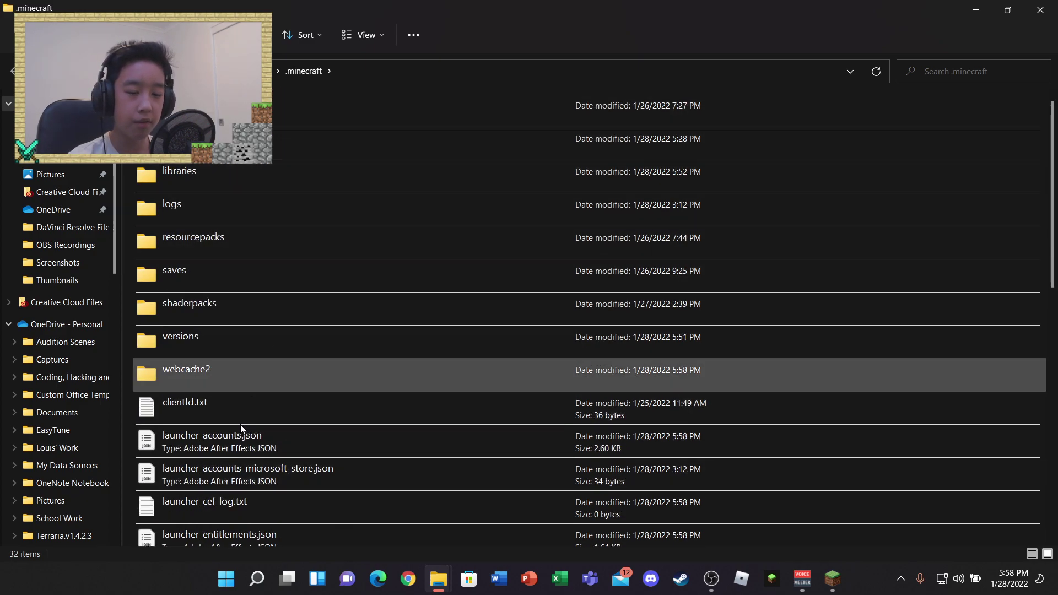
pyautogui.moveTo(520, 4); pyautogui.dragTo(366, 277)
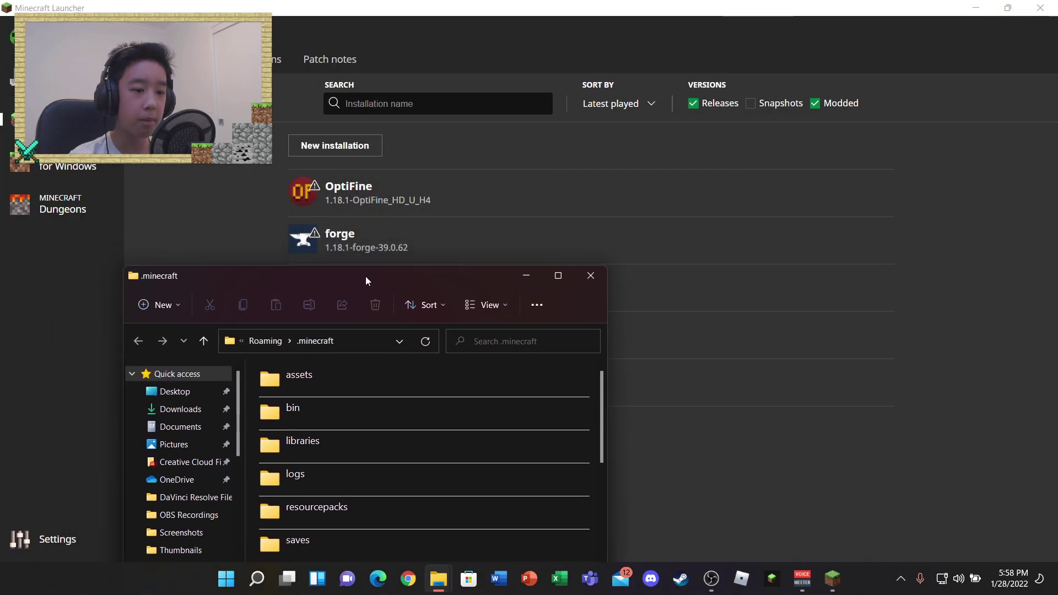
pyautogui.click(562, 283)
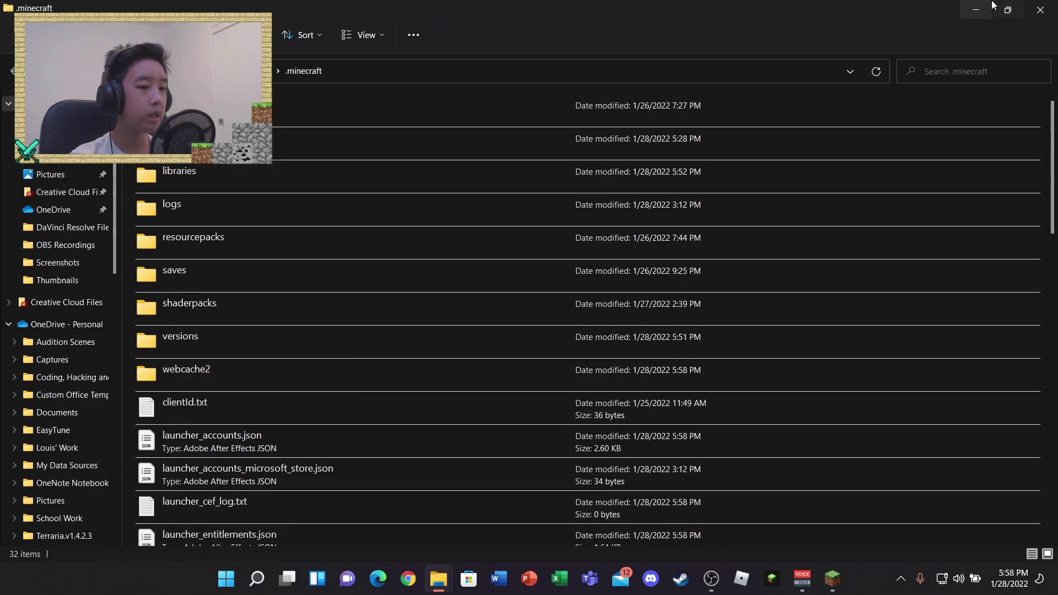
pyautogui.click(1034, 7)
# - Select the forge 1.18.1-forge-39.0.62 installation and start the game, accepting the modified-installation warning
pyautogui.click(144, 59)
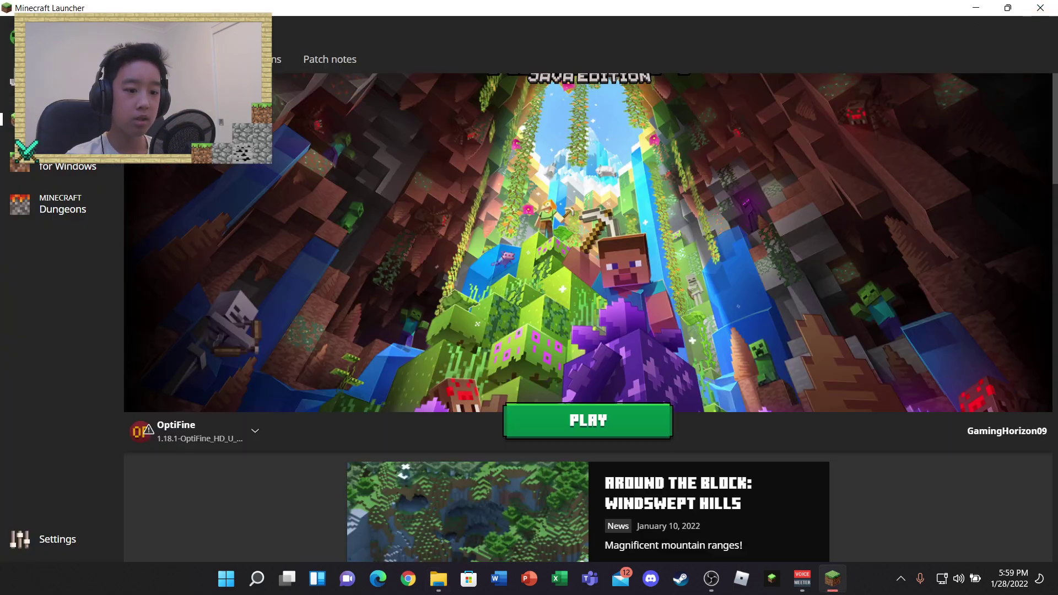
pyautogui.click(187, 450)
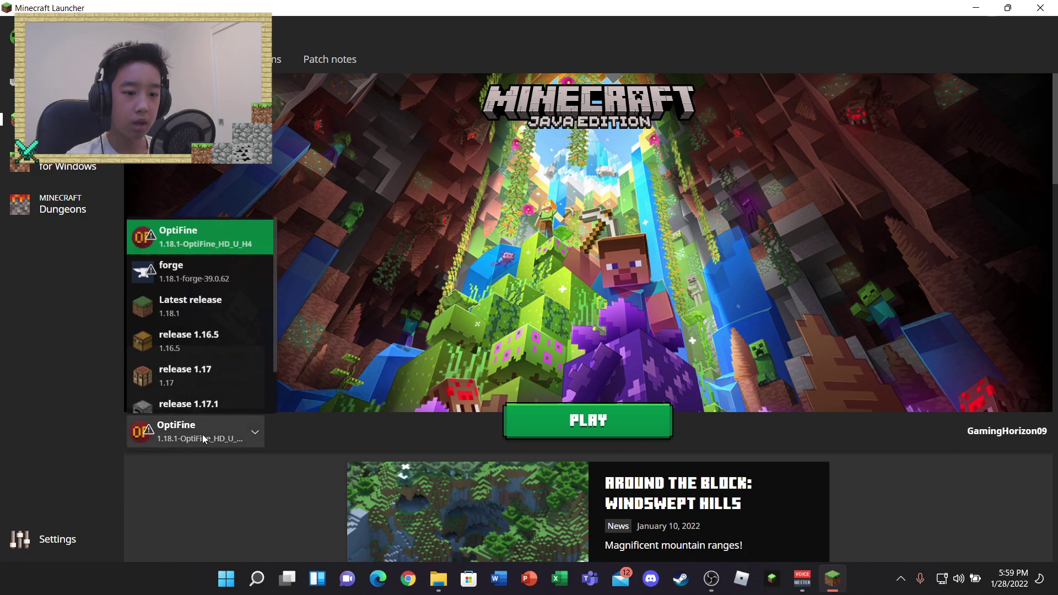
pyautogui.click(223, 276)
pyautogui.click(528, 426)
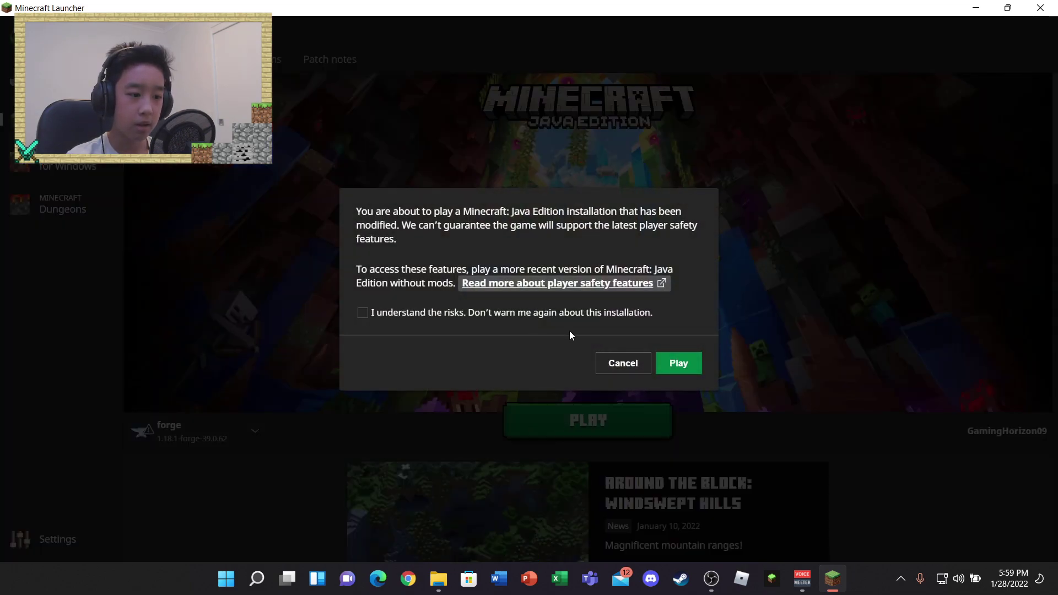
pyautogui.click(678, 366)
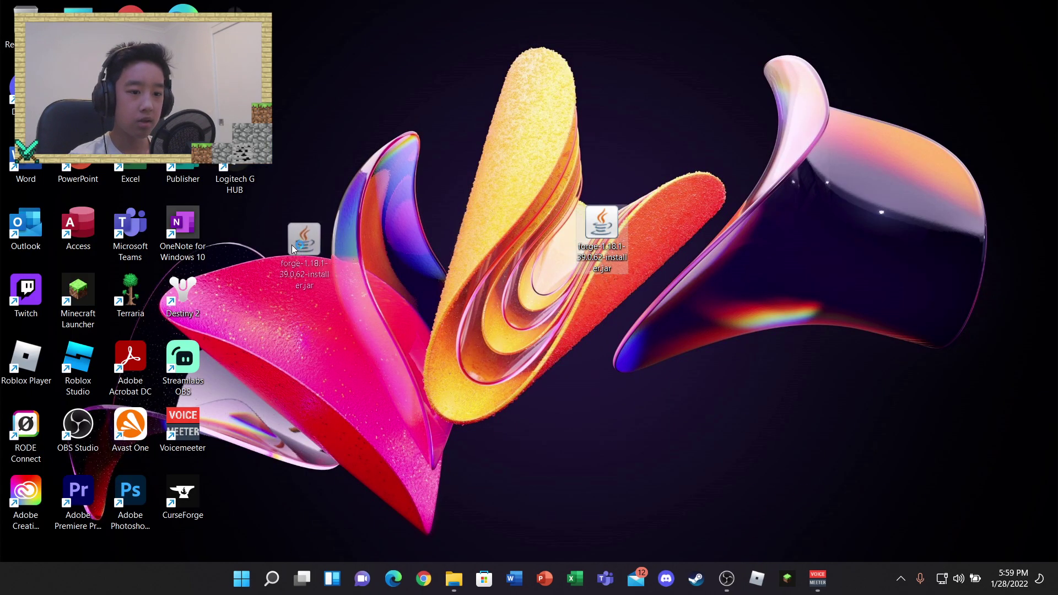
# - Move the forge-1.18.1-39.0.62-installer.jar file next to the OneNote for Windows 10 icon on the desktop
pyautogui.moveTo(295, 244); pyautogui.dragTo(248, 243)
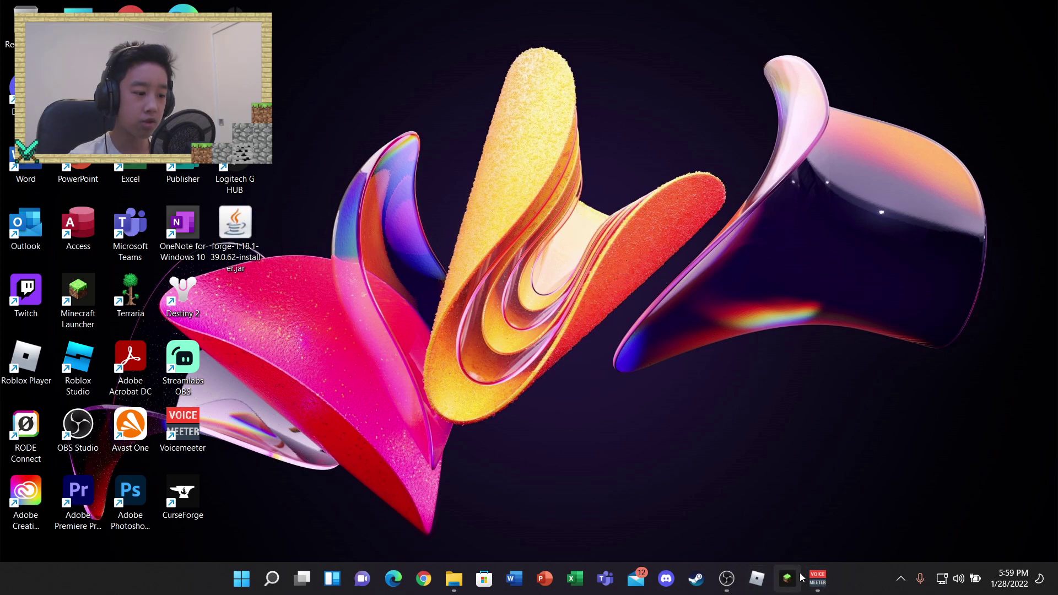
# - Bring the loading Minecraft 1.18.1 game window to the front, check its progress and return to the desktop
pyautogui.moveTo(829, 576)
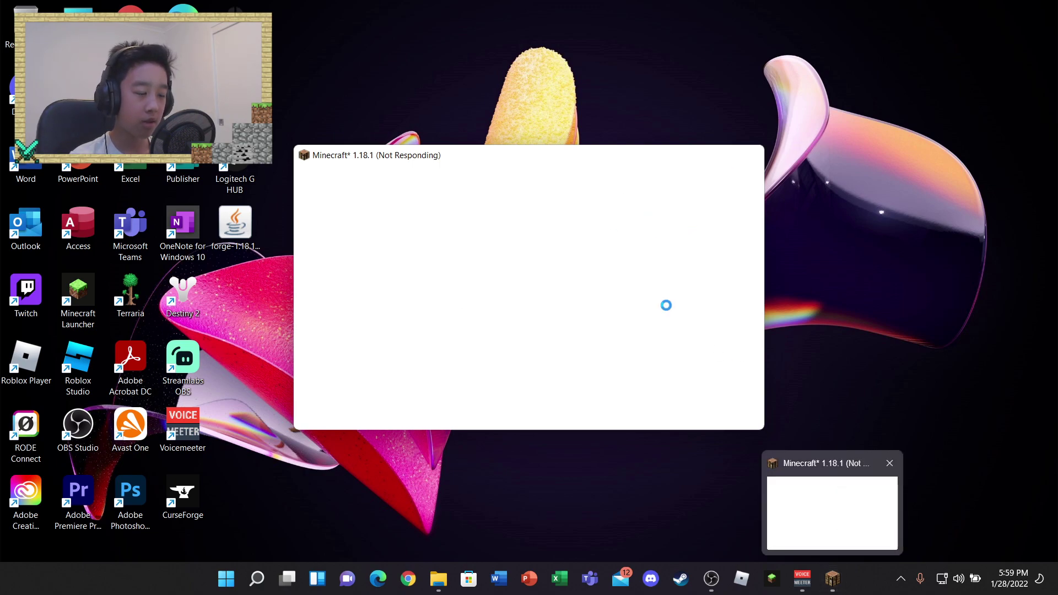
pyautogui.click(736, 354)
pyautogui.click(488, 337)
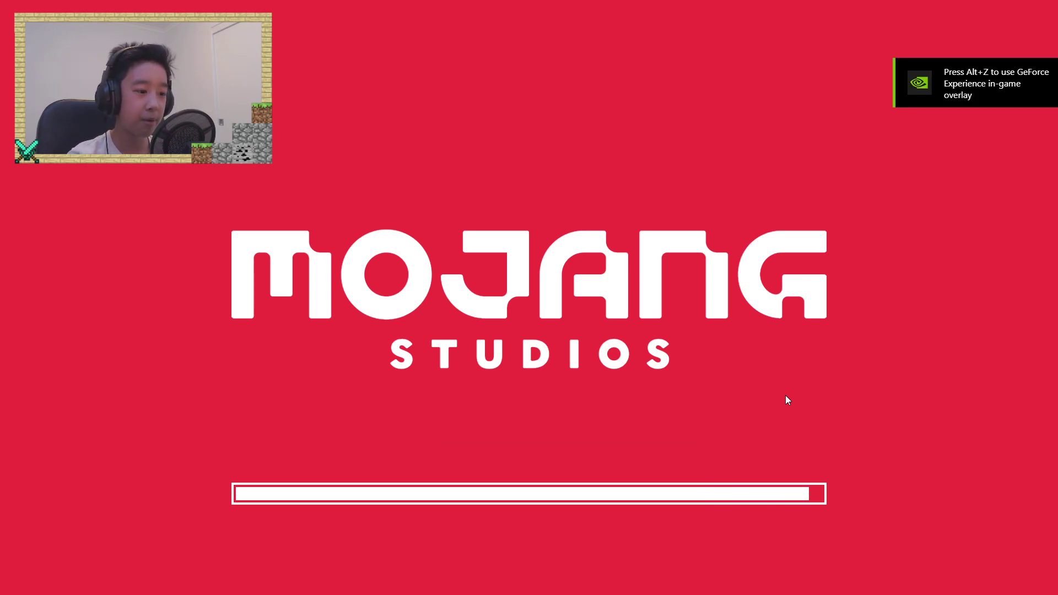
pyautogui.press('super')
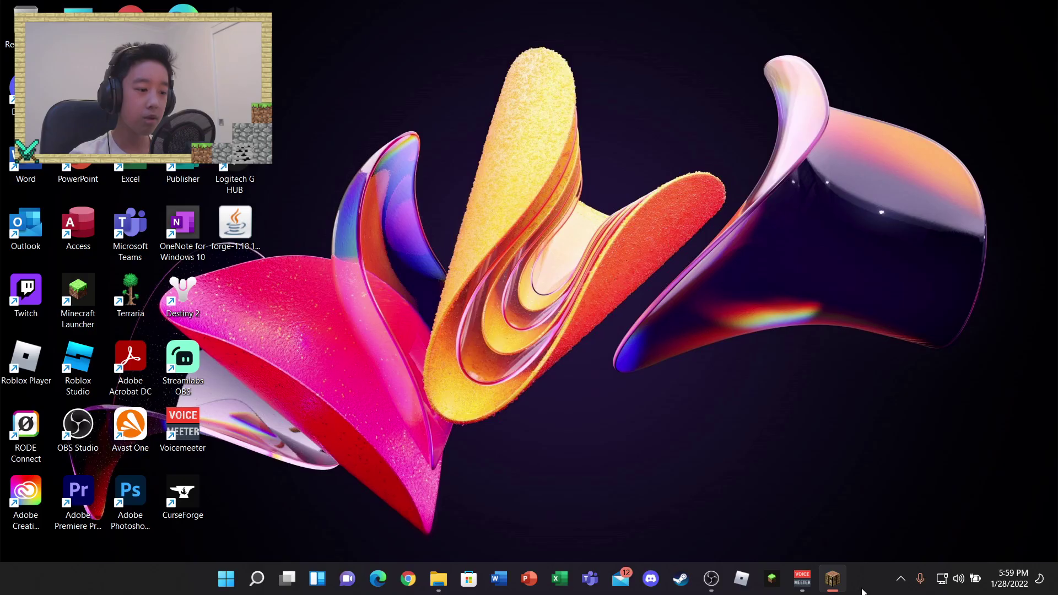
# - Close the running Minecraft 1.18.1 game
pyautogui.rightClick(835, 591)
pyautogui.click(881, 466)
pyautogui.click(833, 579)
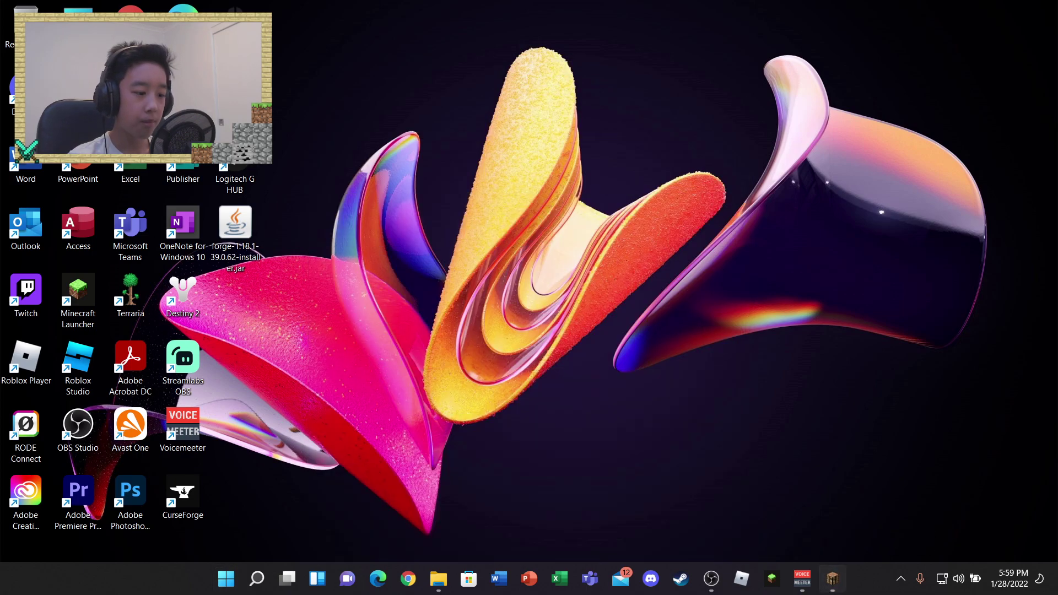
pyautogui.press('super')
pyautogui.rightClick(832, 579)
pyautogui.click(841, 540)
# - Search the computer for minecraft, open the Minecraft Launcher and show its list of installations
pyautogui.click(274, 579)
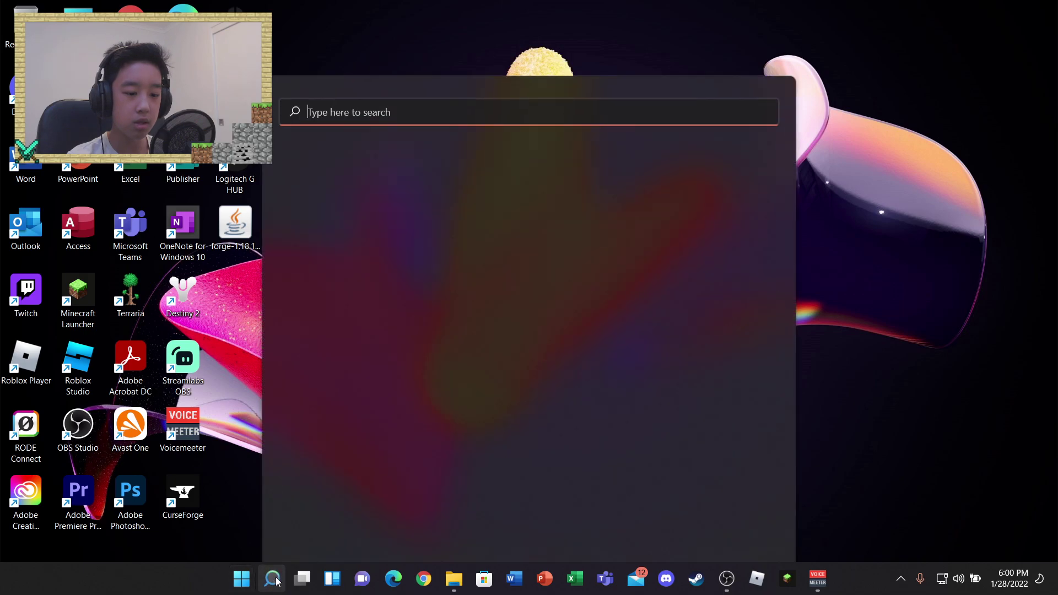
pyautogui.write('minecraft')
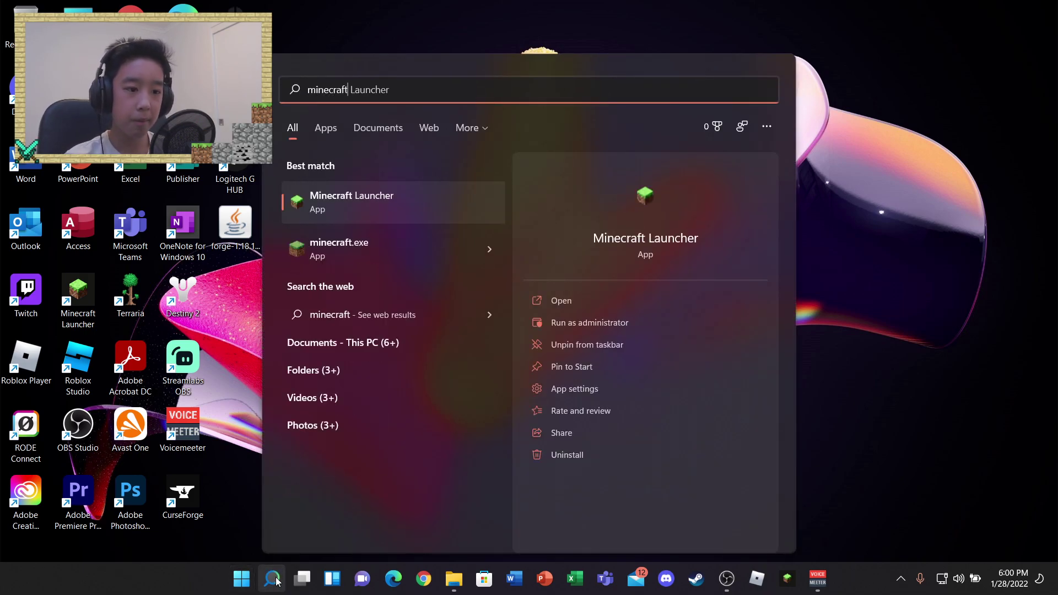
pyautogui.click(332, 246)
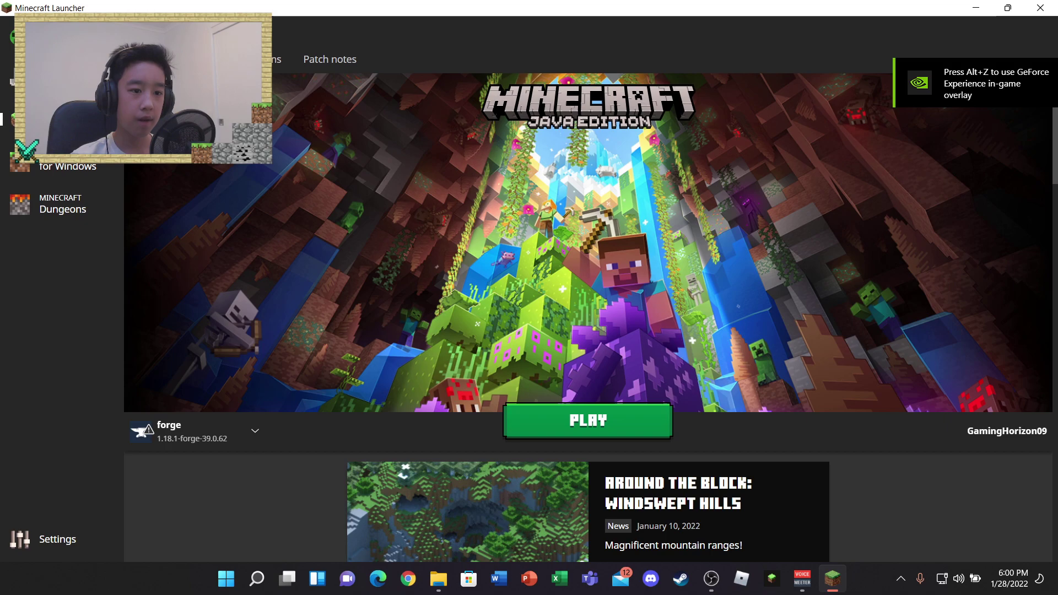
pyautogui.click(206, 59)
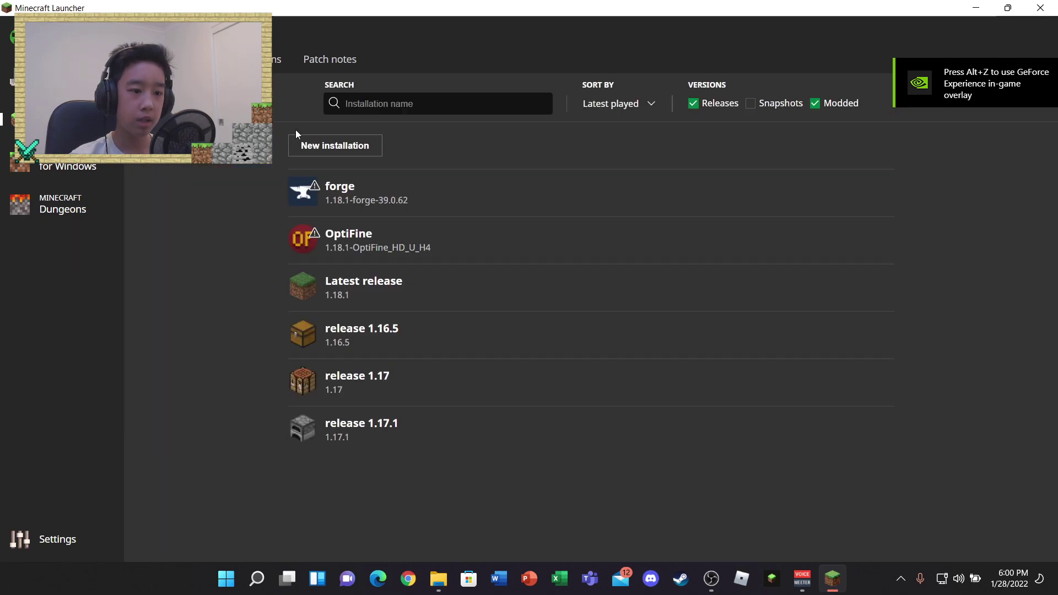
# - Open the forge installation's .minecraft folder from the list of installations and check the mods folder inside it
pyautogui.click(851, 192)
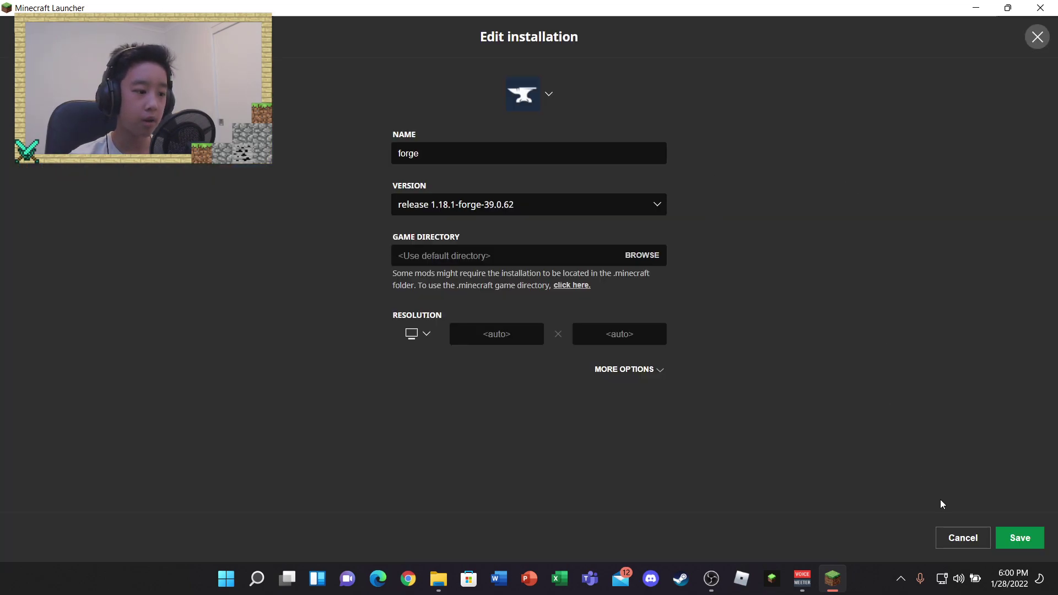
pyautogui.click(959, 540)
pyautogui.click(853, 197)
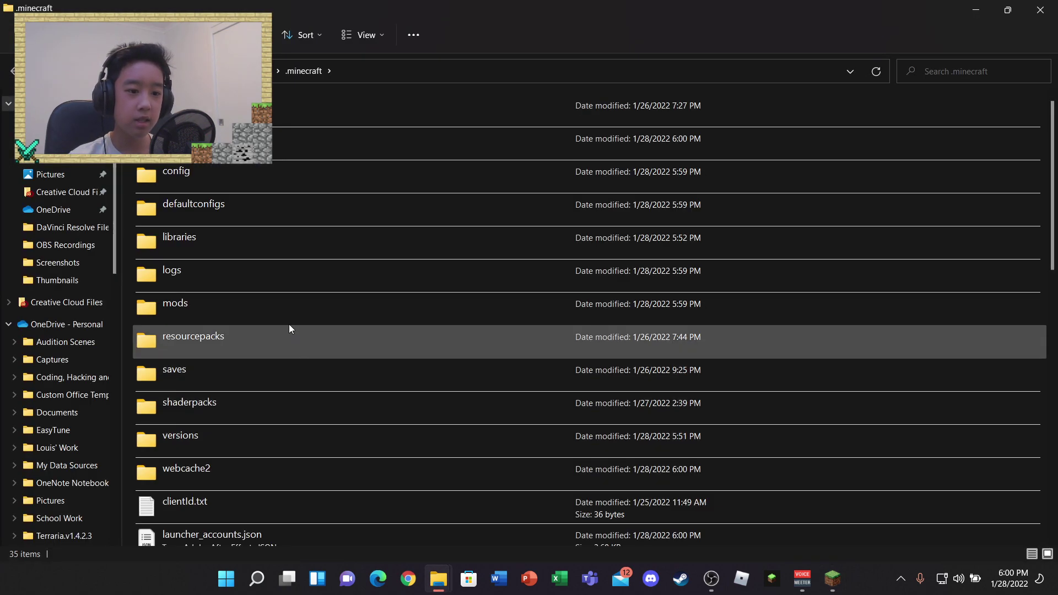
pyautogui.scroll(-3, 272, 337)
pyautogui.scroll(3, 273, 340)
pyautogui.doubleClick(237, 306)
pyautogui.hotkey('alt', 'Left')
# - Shrink the .minecraft folder window over the desktop, minimize the launcher behind it and look into the mods folder again
pyautogui.moveTo(750, 15); pyautogui.dragTo(794, 236)
pyautogui.click(965, 12)
pyautogui.moveTo(860, 220); pyautogui.dragTo(850, 71)
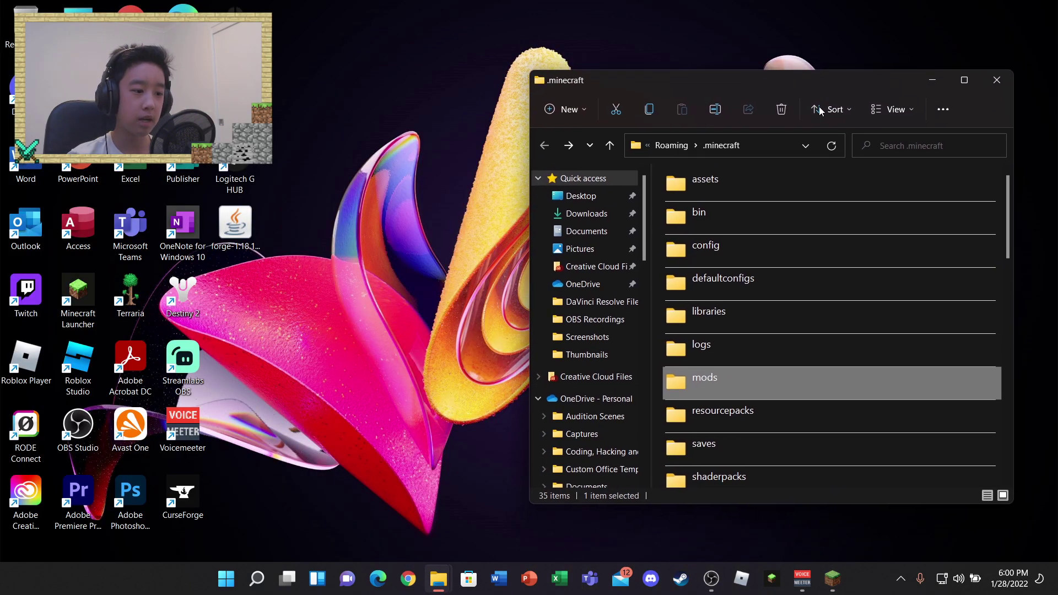
pyautogui.doubleClick(716, 384)
pyautogui.hotkey('alt', 'Left')
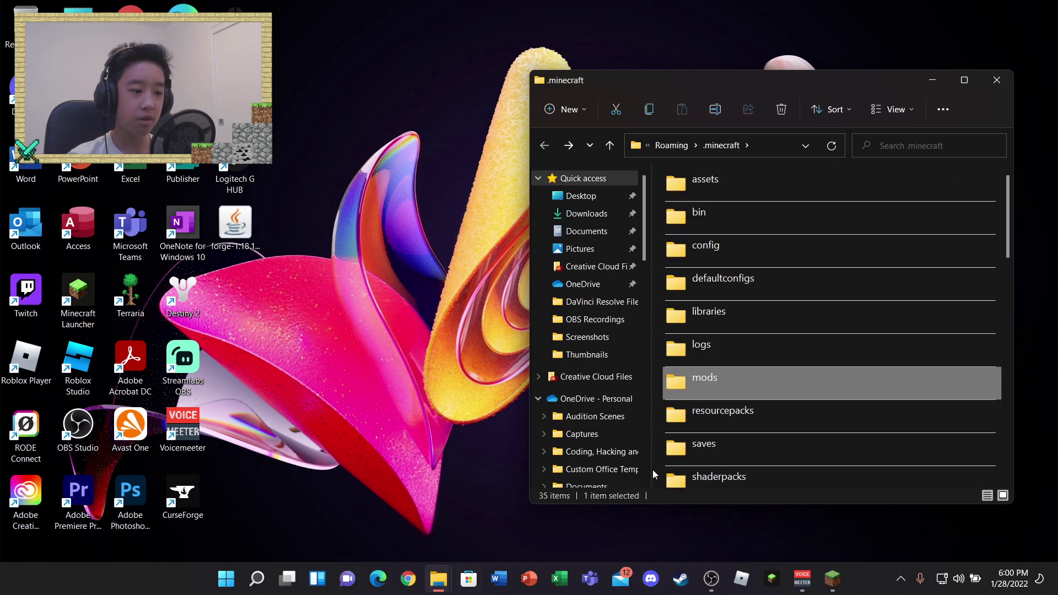
# - Open the Downloads folder in a second window and place it beside the .minecraft window
pyautogui.rightClick(444, 587)
pyautogui.click(406, 541)
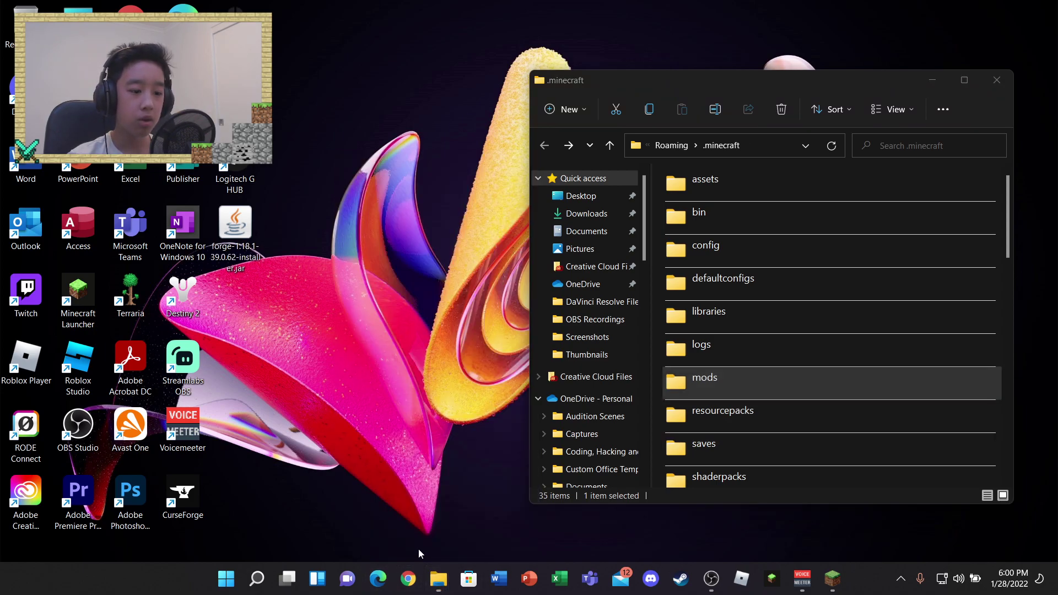
pyautogui.rightClick(439, 579)
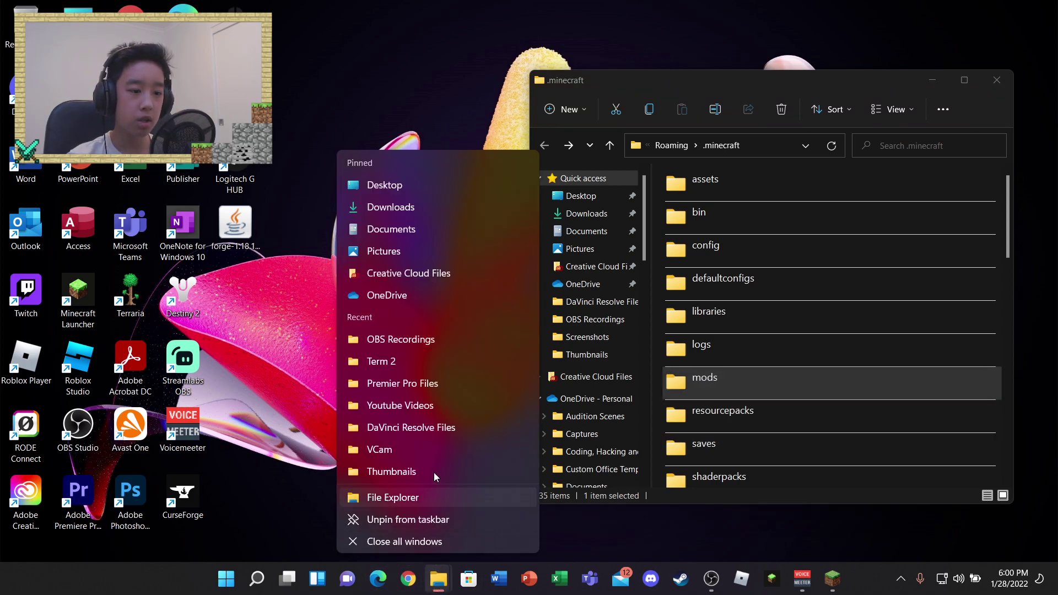
pyautogui.click(413, 207)
pyautogui.moveTo(702, 68); pyautogui.dragTo(198, 74)
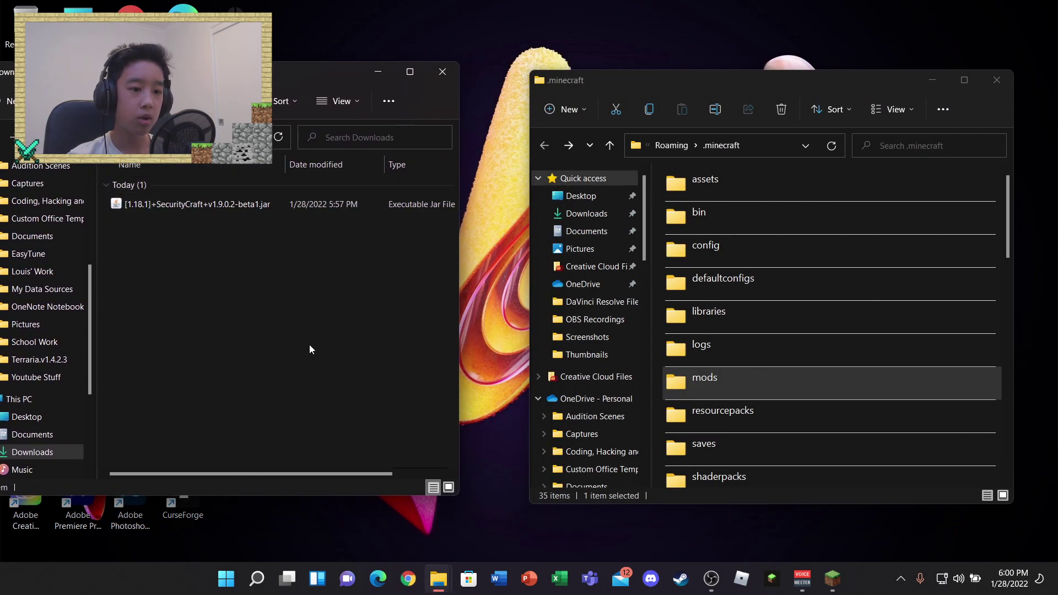
# - Move [1.18.1]+SecurityCraft+v1.9.0.2-beta1.jar from Downloads into the .minecraft mods folder and close both folder windows
pyautogui.moveTo(298, 205); pyautogui.dragTo(263, 223)
pyautogui.doubleClick(698, 370)
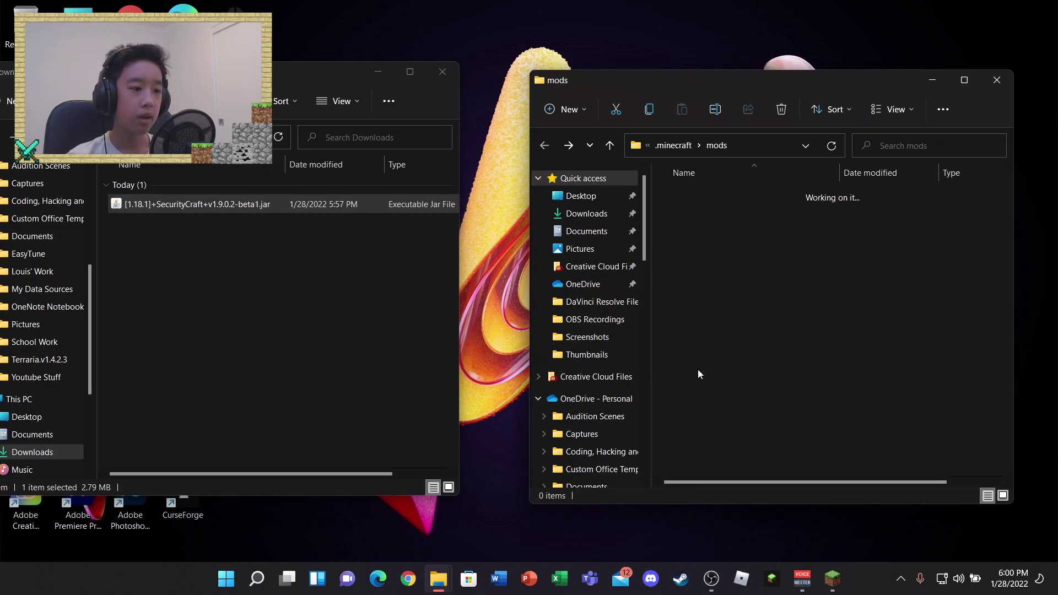
pyautogui.moveTo(211, 206); pyautogui.dragTo(742, 232)
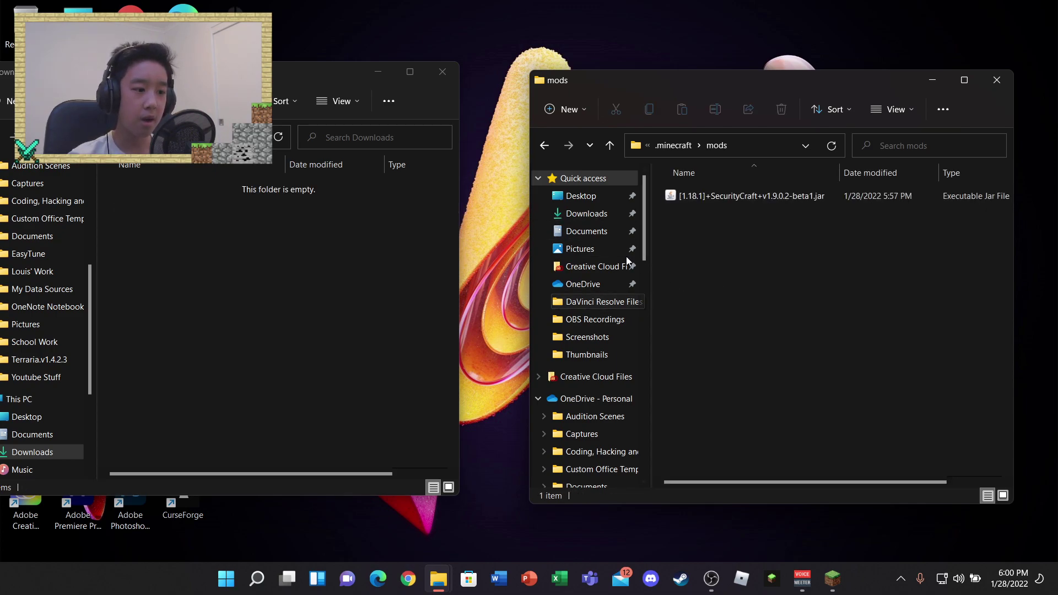
pyautogui.click(452, 78)
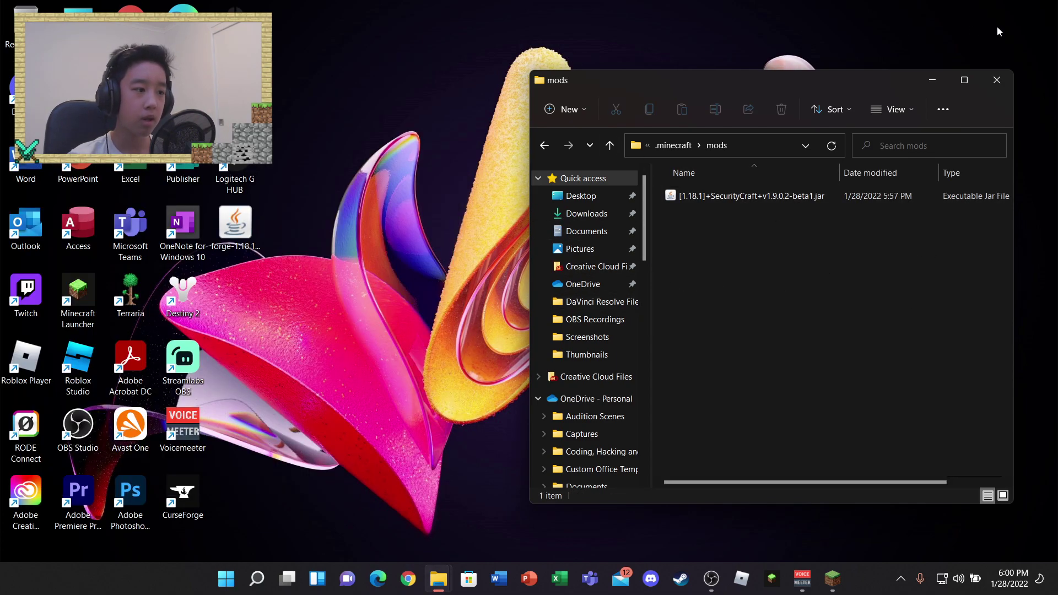
pyautogui.click(995, 81)
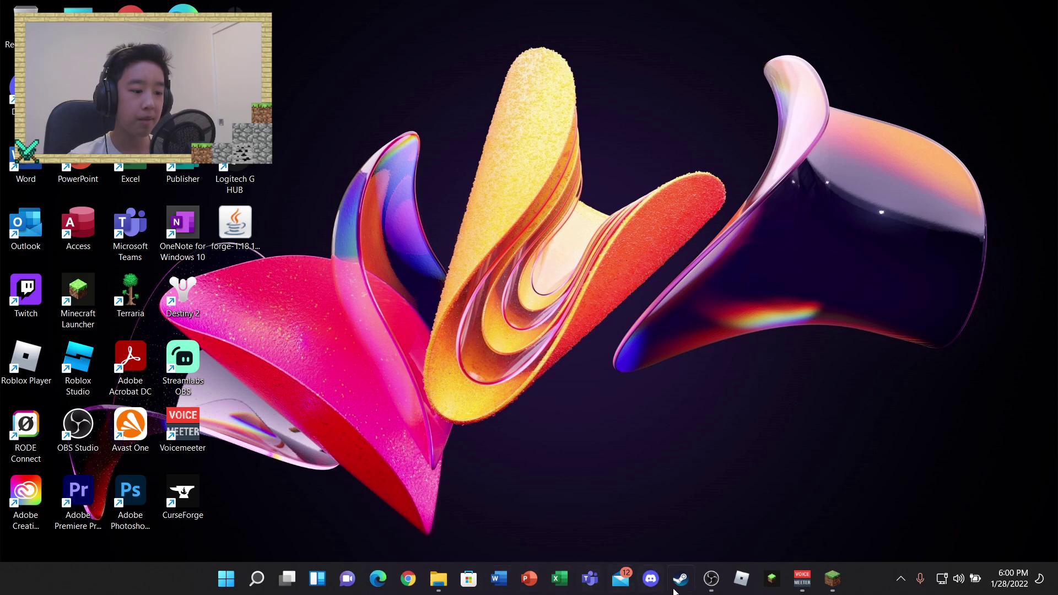
# - Return to the Minecraft Launcher and start the game with the forge 1.18.1-forge-39.0.62 installation
pyautogui.click(832, 578)
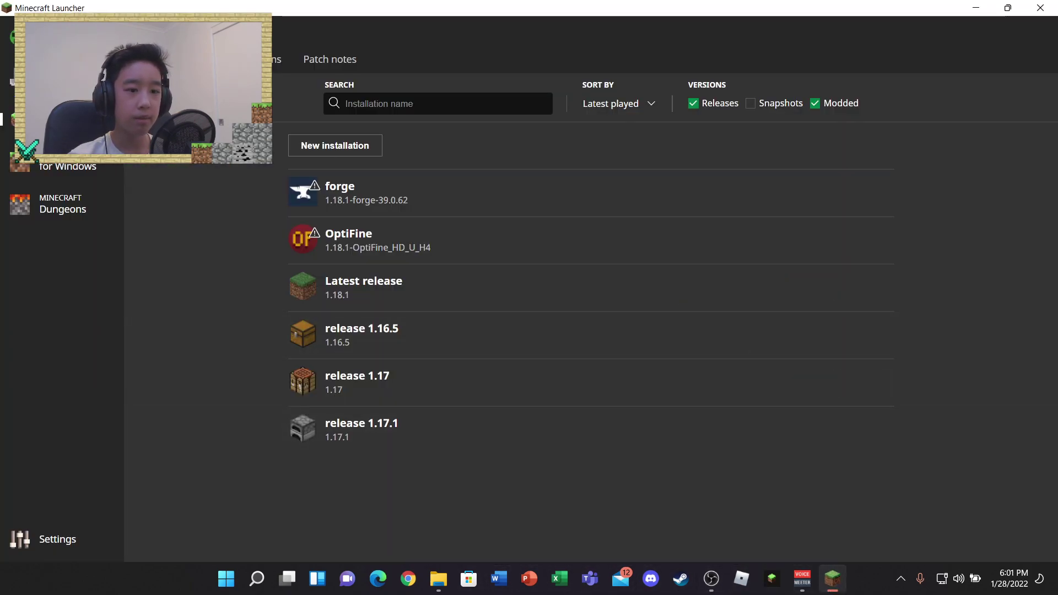
pyautogui.click(145, 59)
pyautogui.click(597, 425)
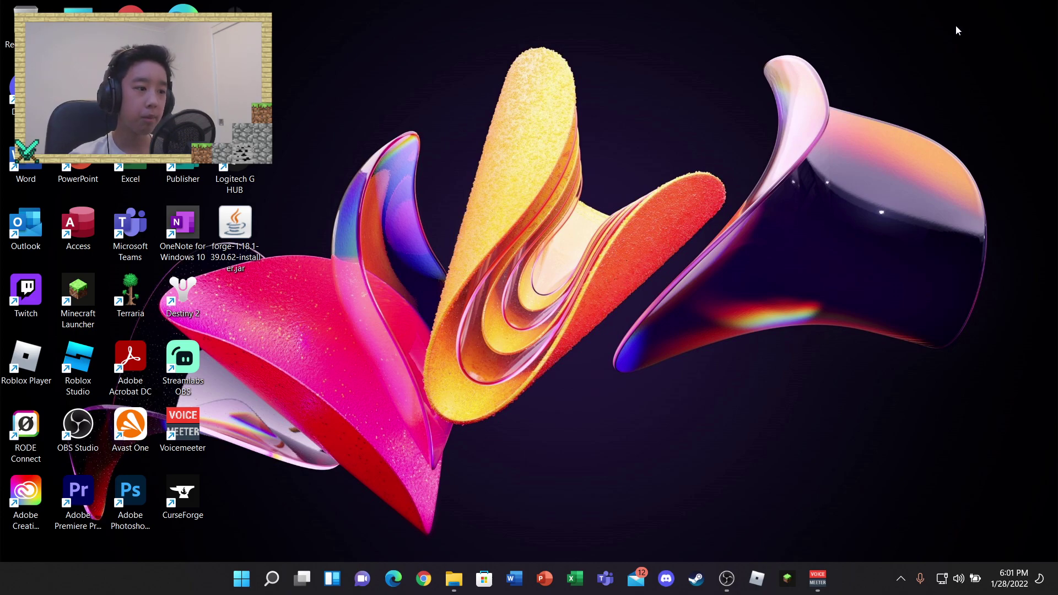
pyautogui.moveTo(1017, 38); pyautogui.dragTo(996, 144)
pyautogui.moveTo(1011, 65); pyautogui.dragTo(442, 461)
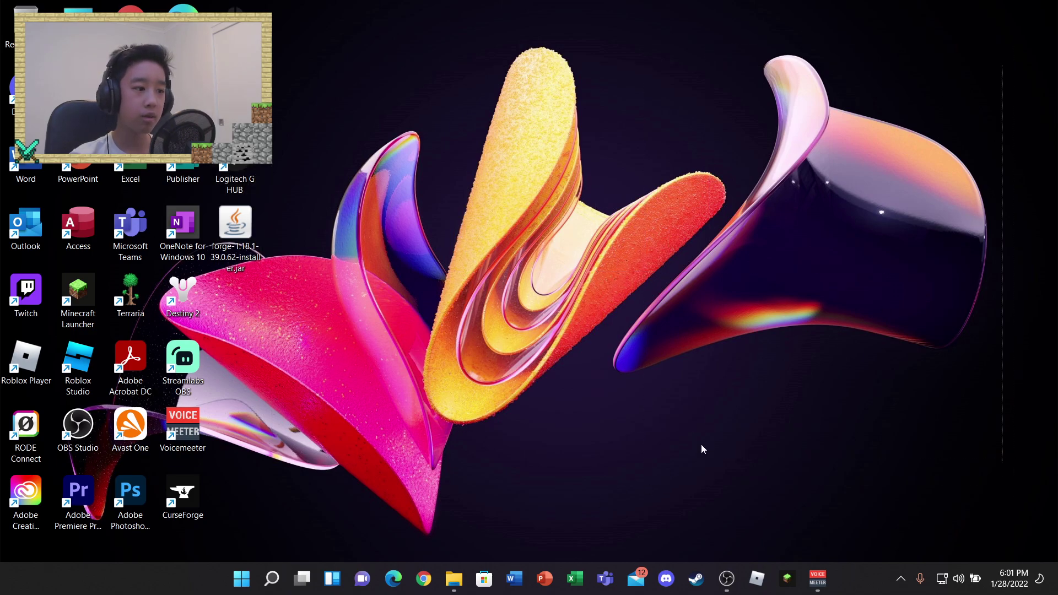
pyautogui.moveTo(969, 98); pyautogui.dragTo(764, 464)
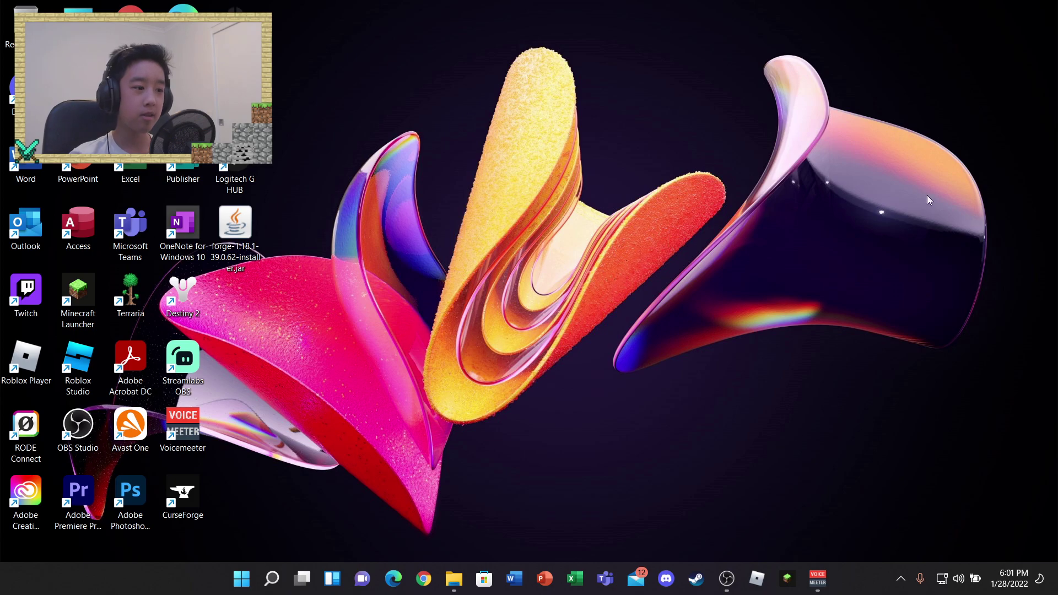
pyautogui.moveTo(989, 31); pyautogui.dragTo(111, 554)
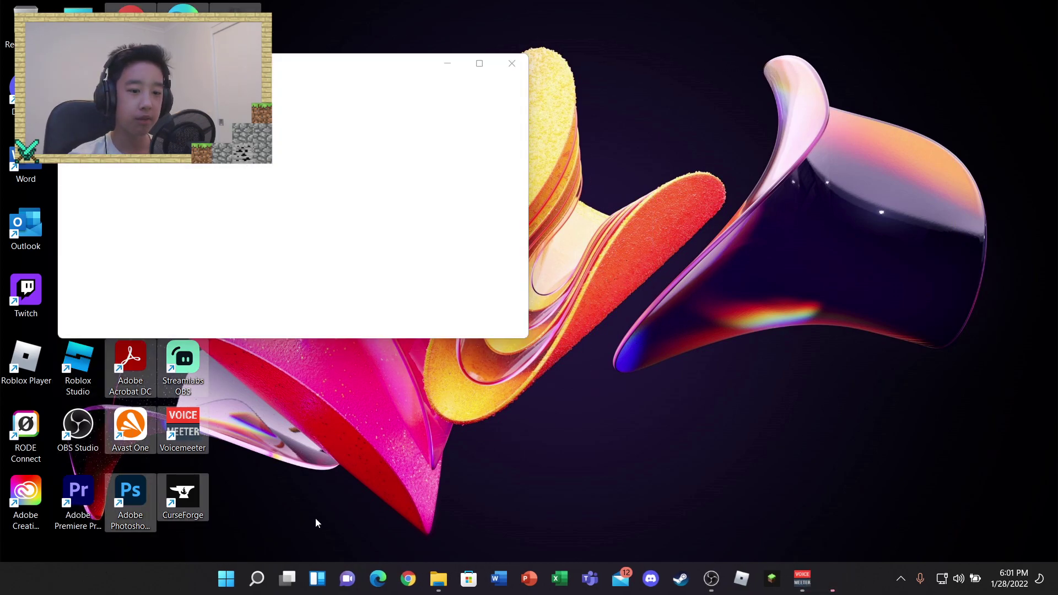
pyautogui.click(317, 522)
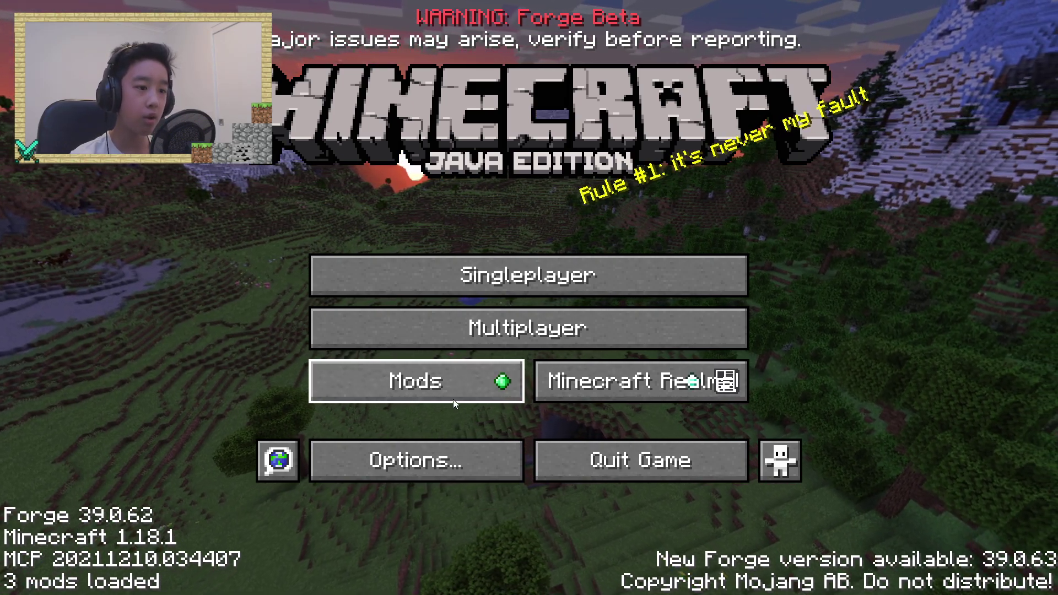
# - View the SecurityCraft entry in the game's list of installed mods and return to the title screen
pyautogui.click(453, 399)
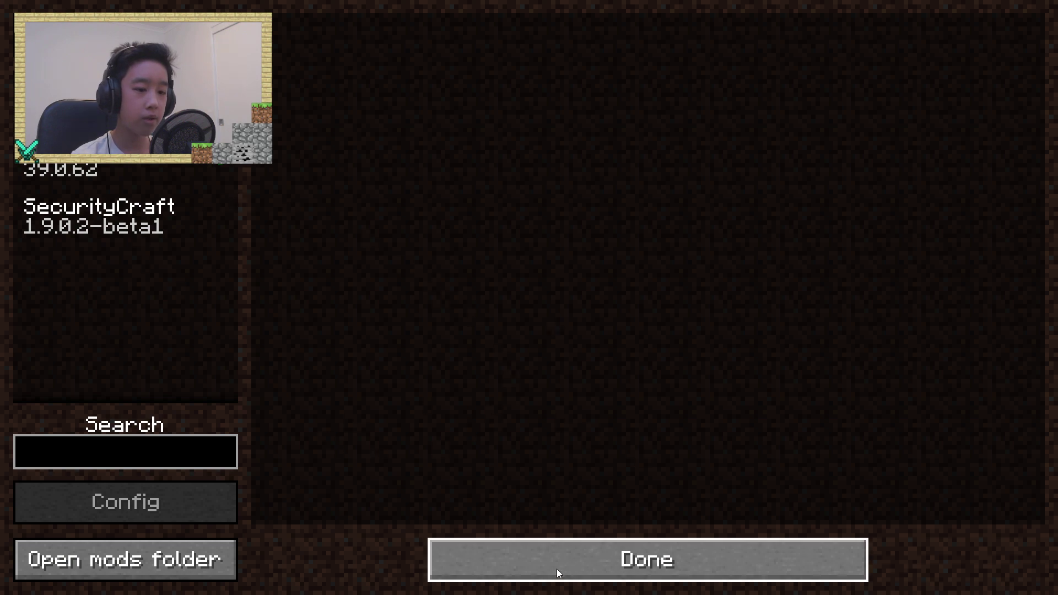
pyautogui.click(137, 202)
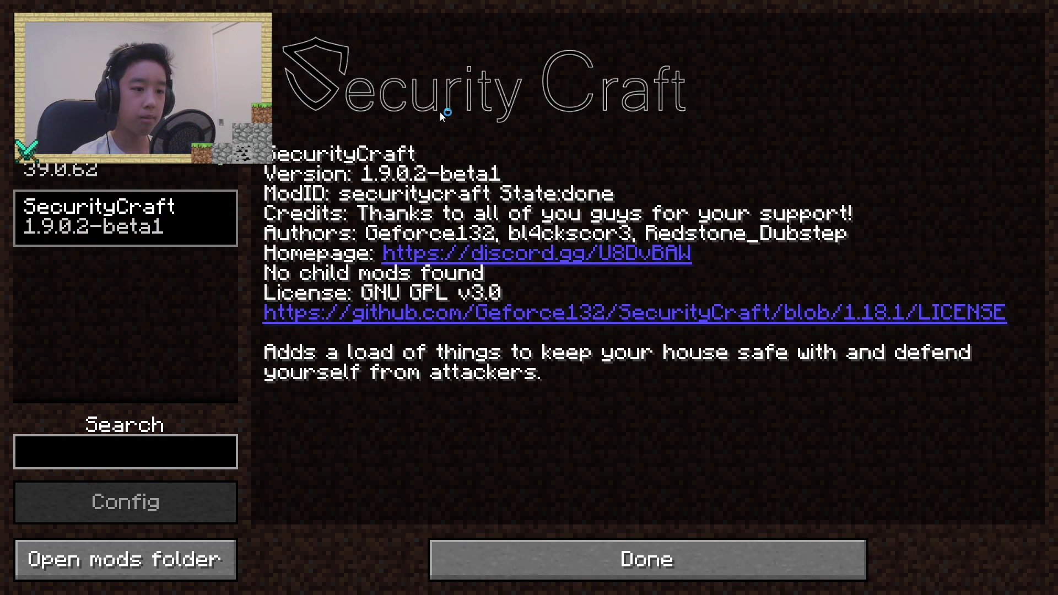
pyautogui.click(126, 160)
pyautogui.click(127, 110)
pyautogui.click(122, 221)
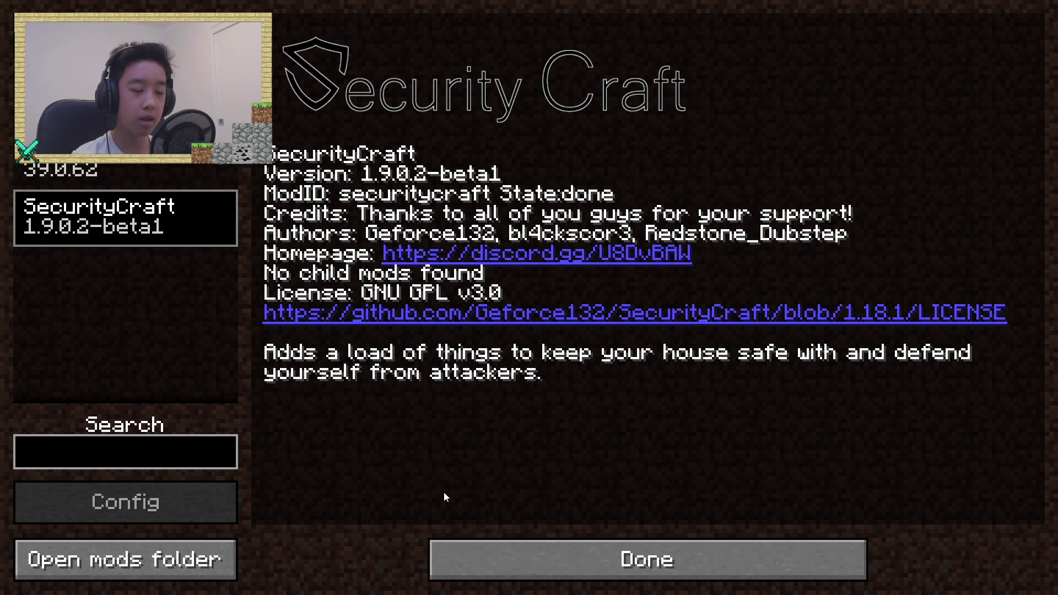
pyautogui.click(646, 560)
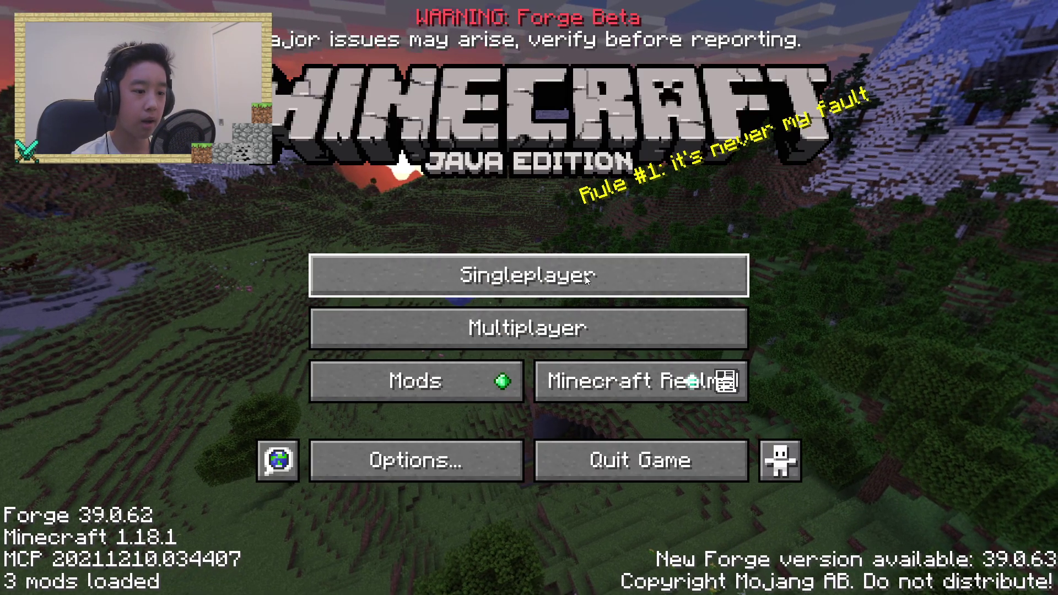
# - Begin a new singleplayer world and name it Security Craft Mod
pyautogui.click(586, 280)
pyautogui.click(702, 502)
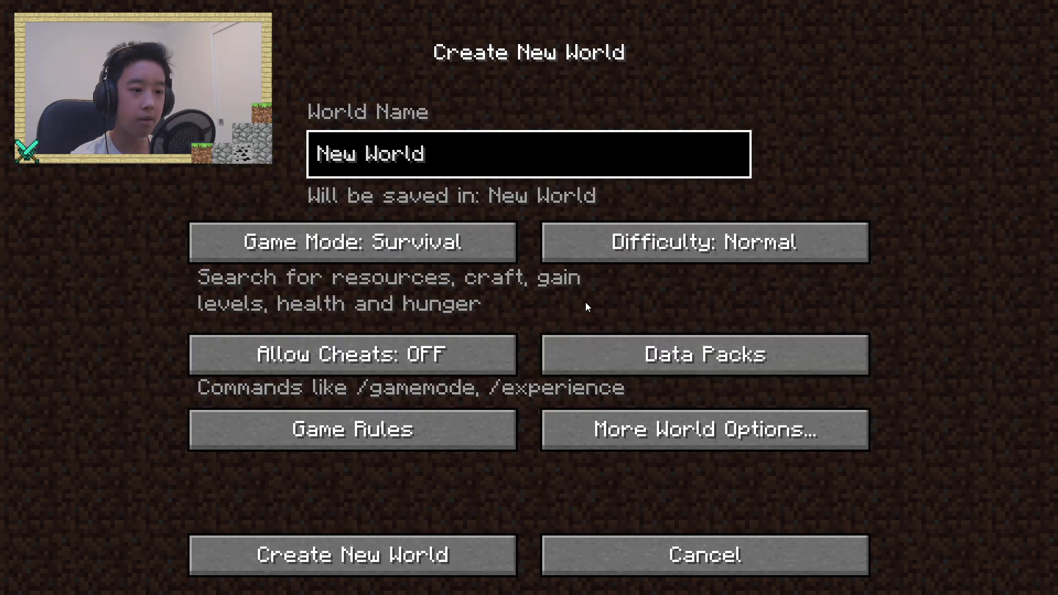
pyautogui.press('BackSpace')
pyautogui.press('BackSpace')
pyautogui.press('BackSpace')
pyautogui.press('BackSpace')
pyautogui.press('BackSpace')
pyautogui.press('BackSpace')
pyautogui.press('BackSpace')
pyautogui.press('BackSpace')
pyautogui.press('BackSpace')
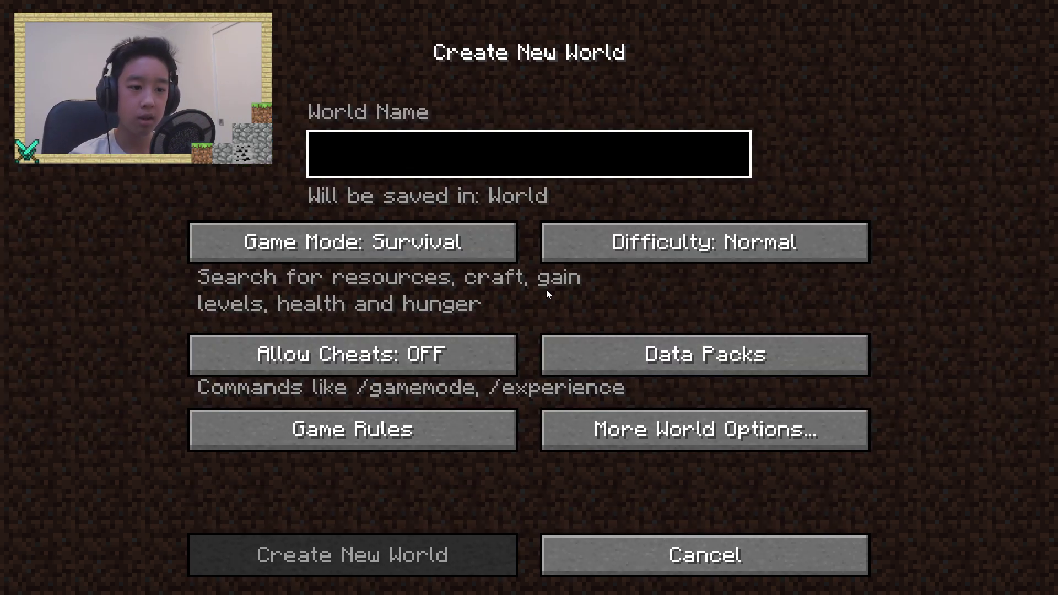
pyautogui.write('Security Craft Mod')
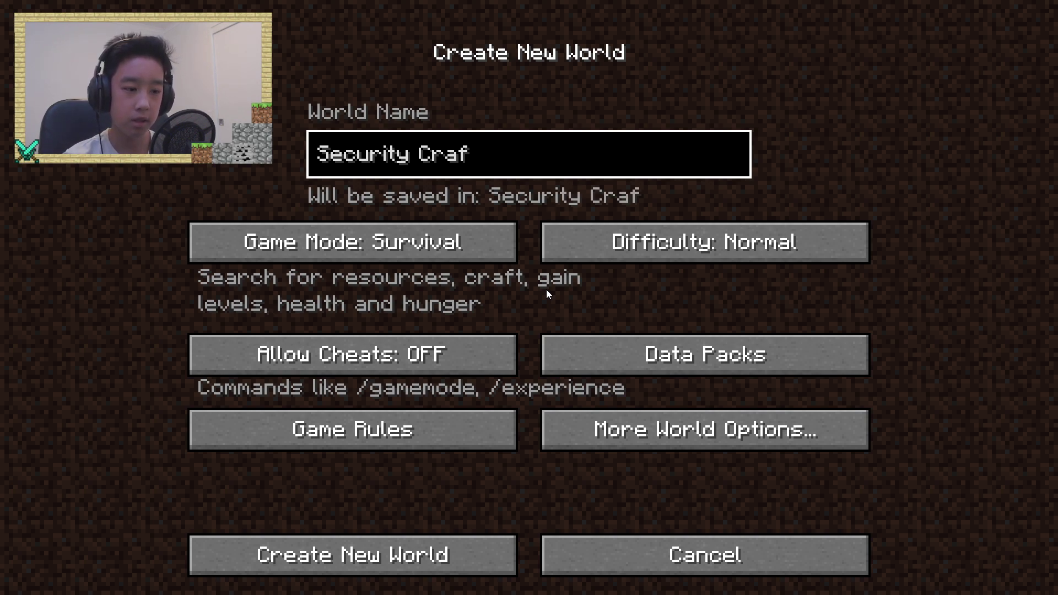
# - Set the world's game mode to Creative and create the world
pyautogui.click(498, 226)
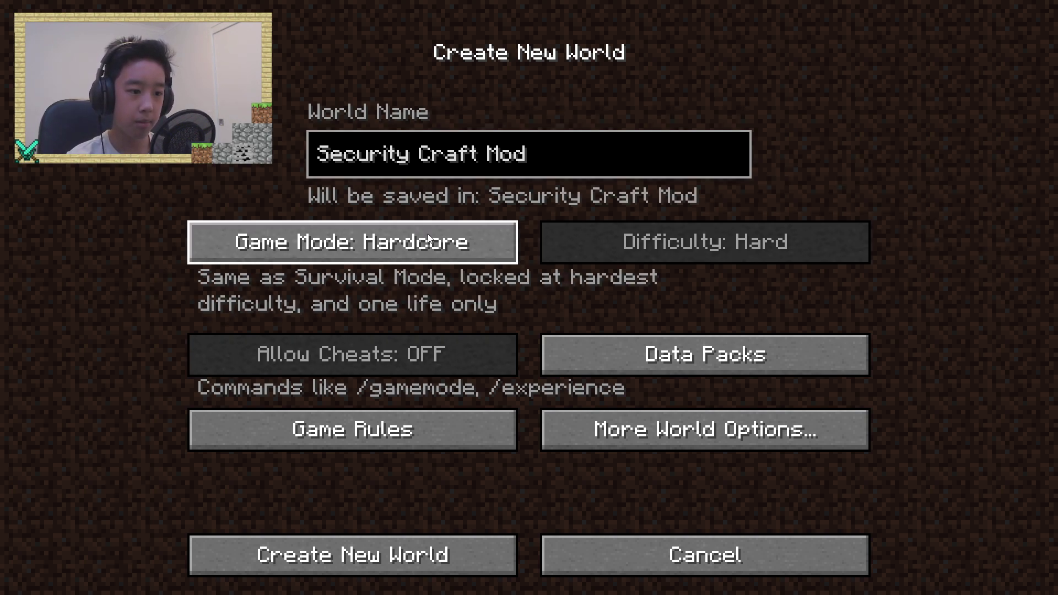
pyautogui.click(427, 234)
pyautogui.click(372, 564)
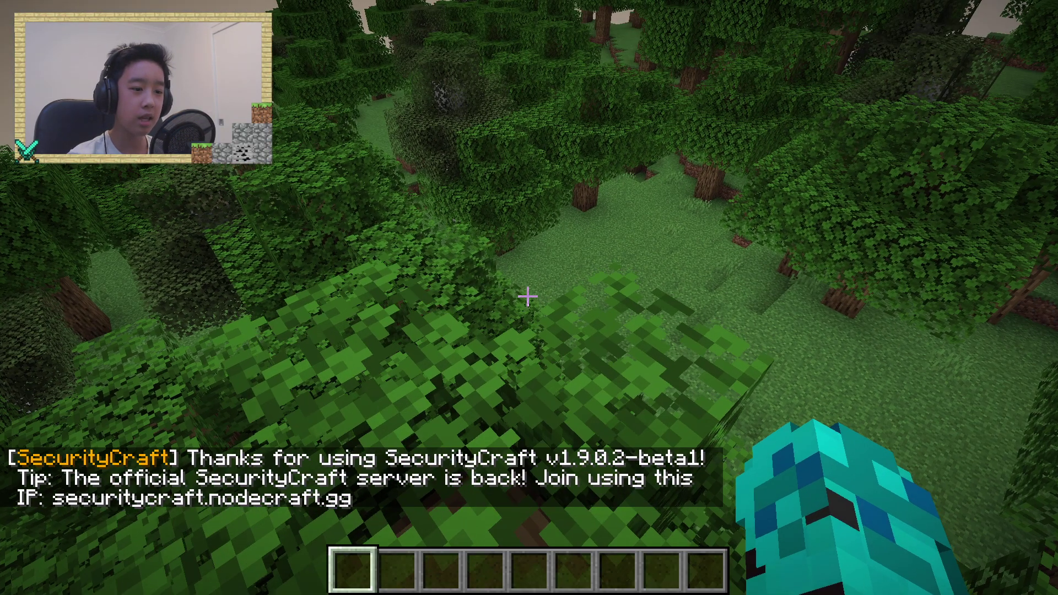
# - Open the creative inventory in the new world and go to its second page with the SecurityCraft categories
pyautogui.press('t')
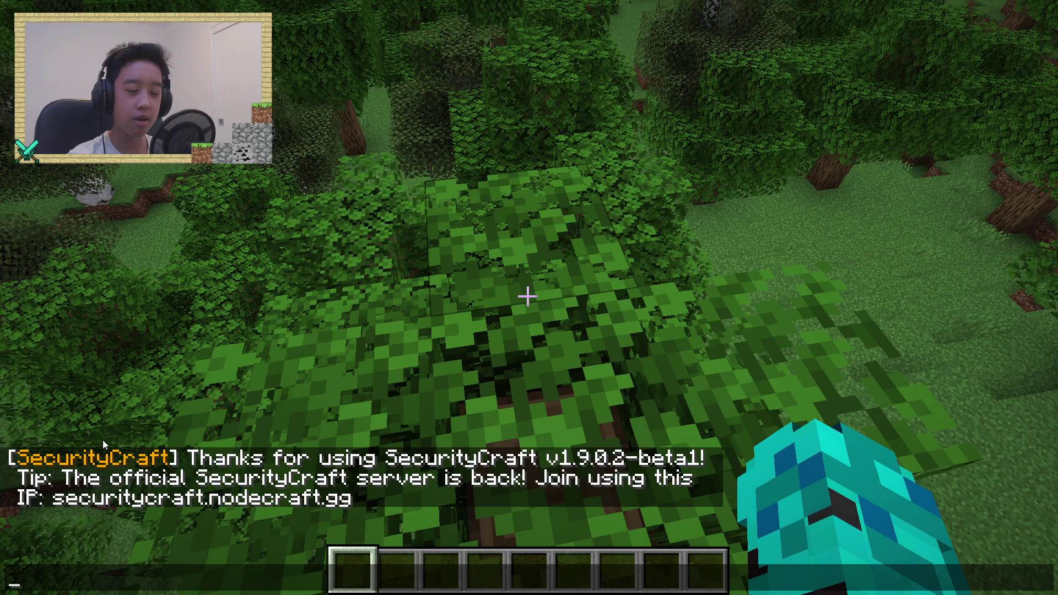
pyautogui.press('Escape')
pyautogui.press('w')
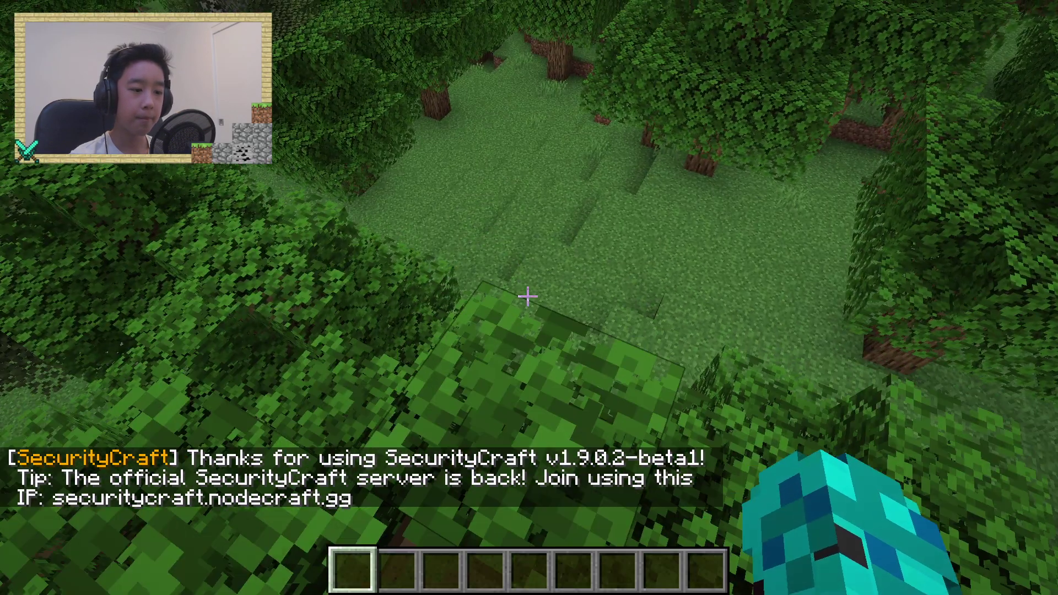
pyautogui.press('e')
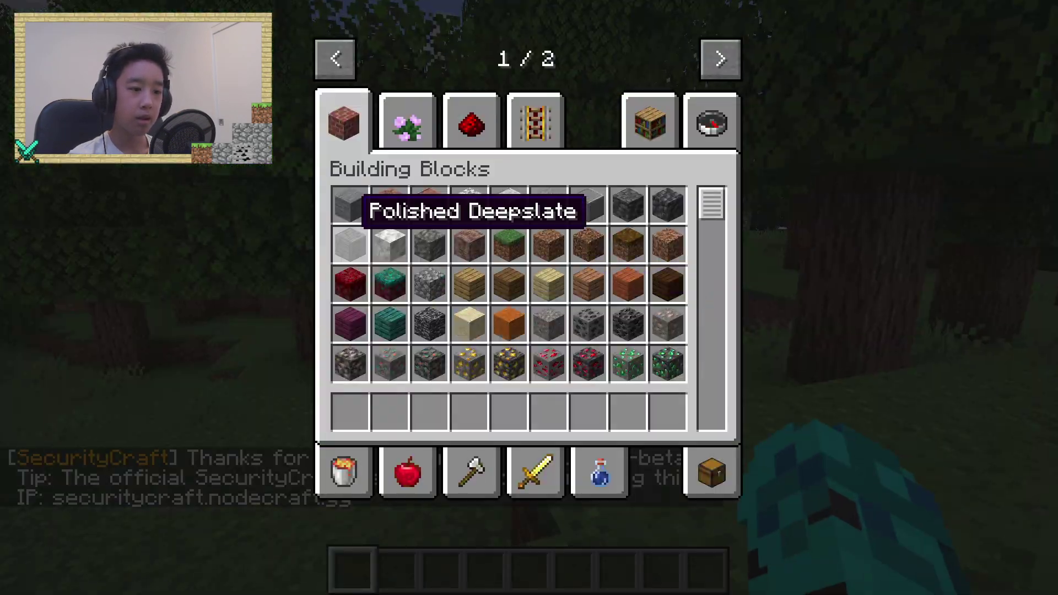
pyautogui.click(721, 59)
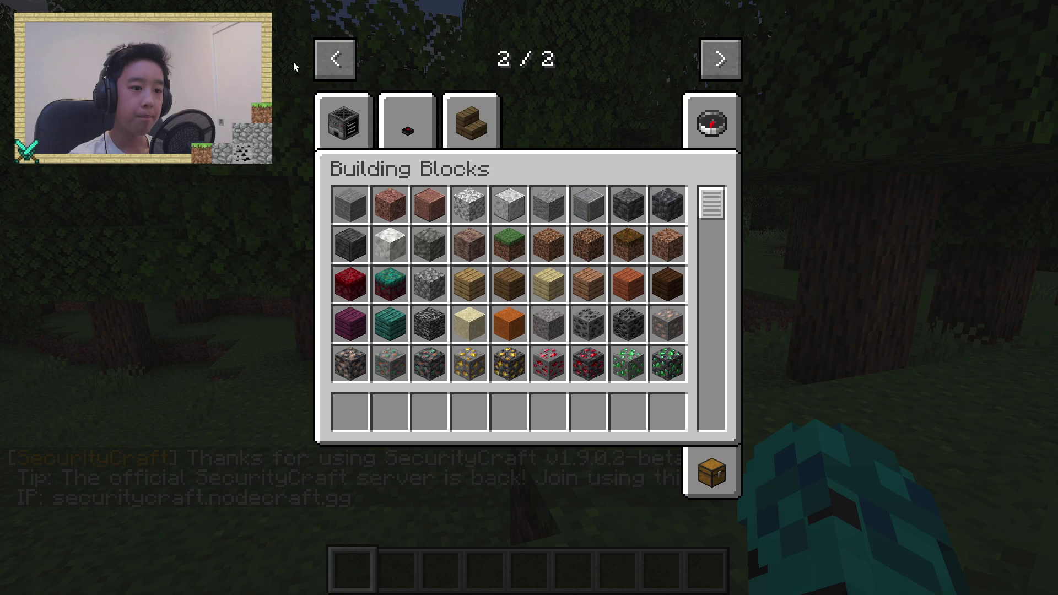
# - Look through the SecurityCraft Technical, Explosives and Decoration item categories, finishing on Technical, and close the inventory
pyautogui.click(358, 125)
pyautogui.click(418, 129)
pyautogui.click(471, 124)
pyautogui.click(356, 135)
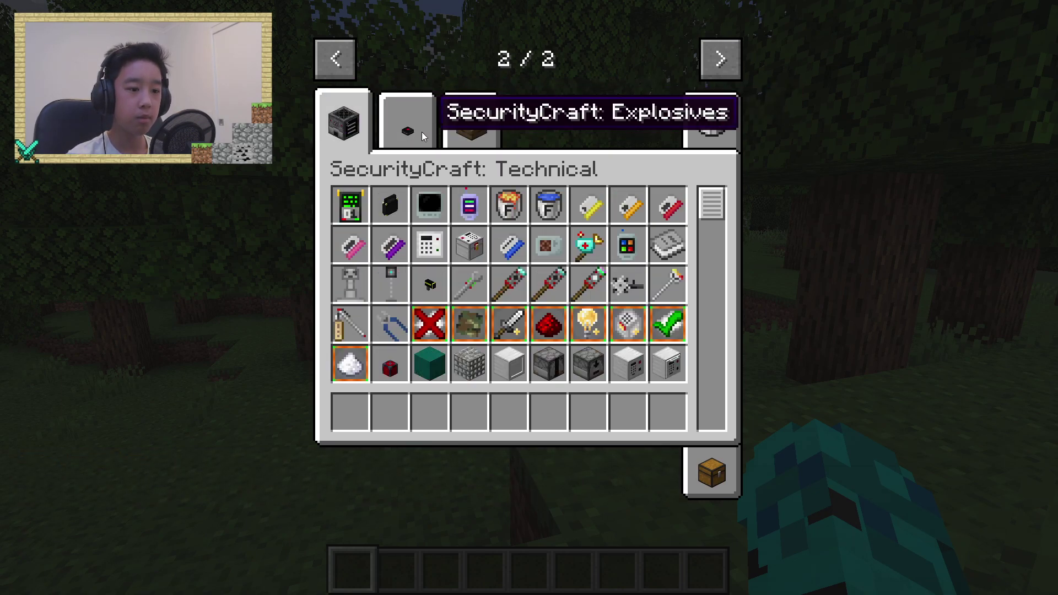
pyautogui.click(422, 131)
pyautogui.click(352, 137)
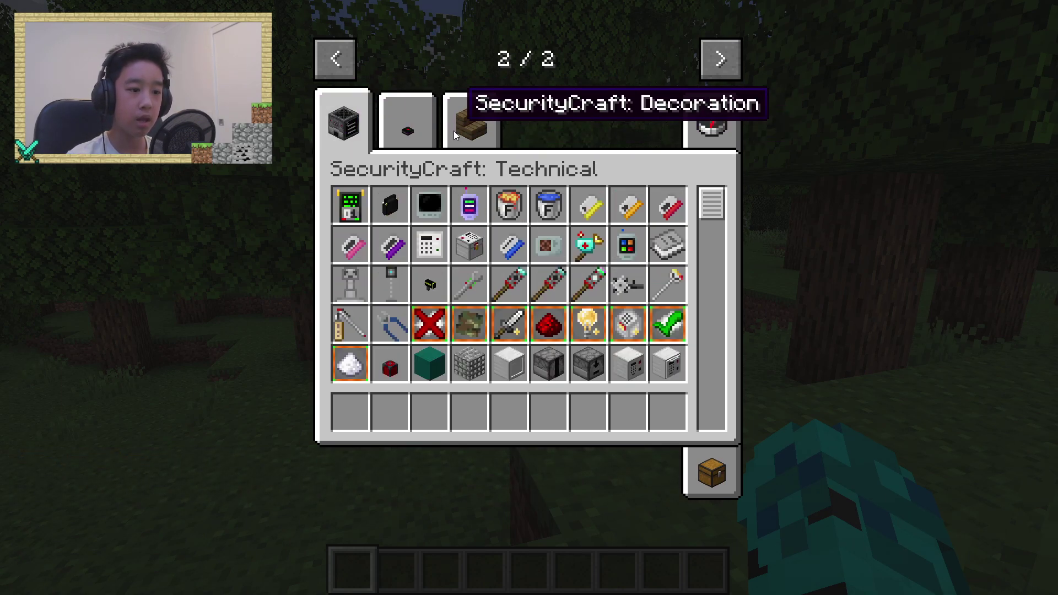
pyautogui.press('e')
# - Walk through the forest around the starting area of the new world
pyautogui.press('w')
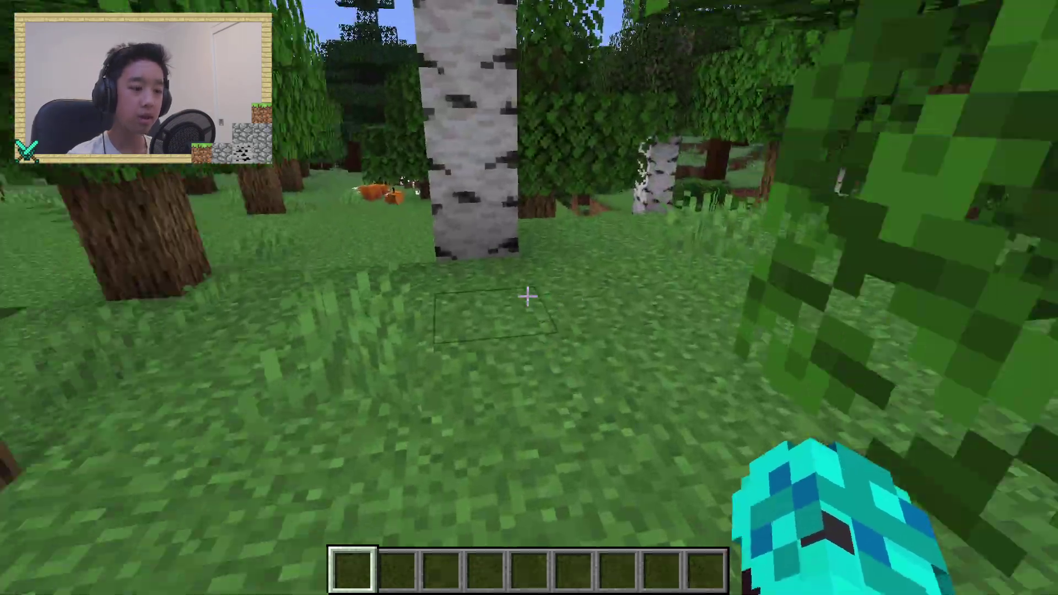
pyautogui.press('w')
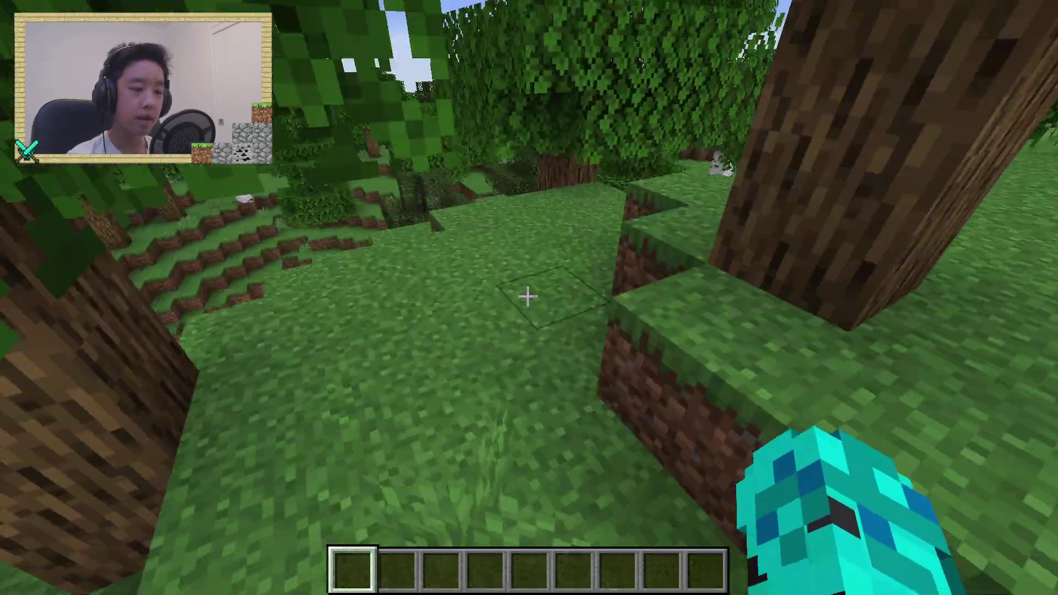
pyautogui.press('space')
pyautogui.press('w')
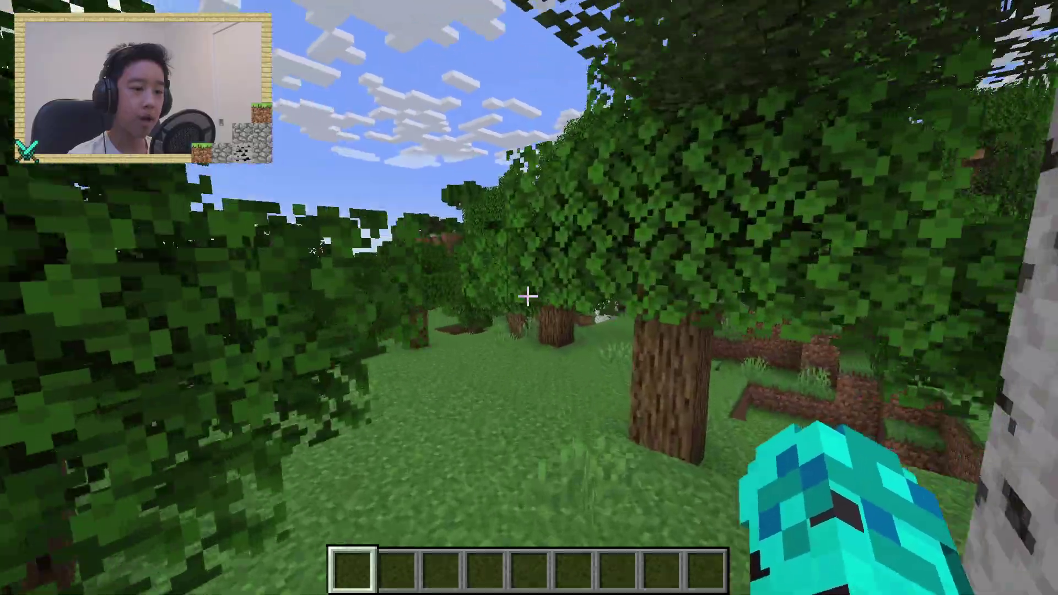
pyautogui.press('w')
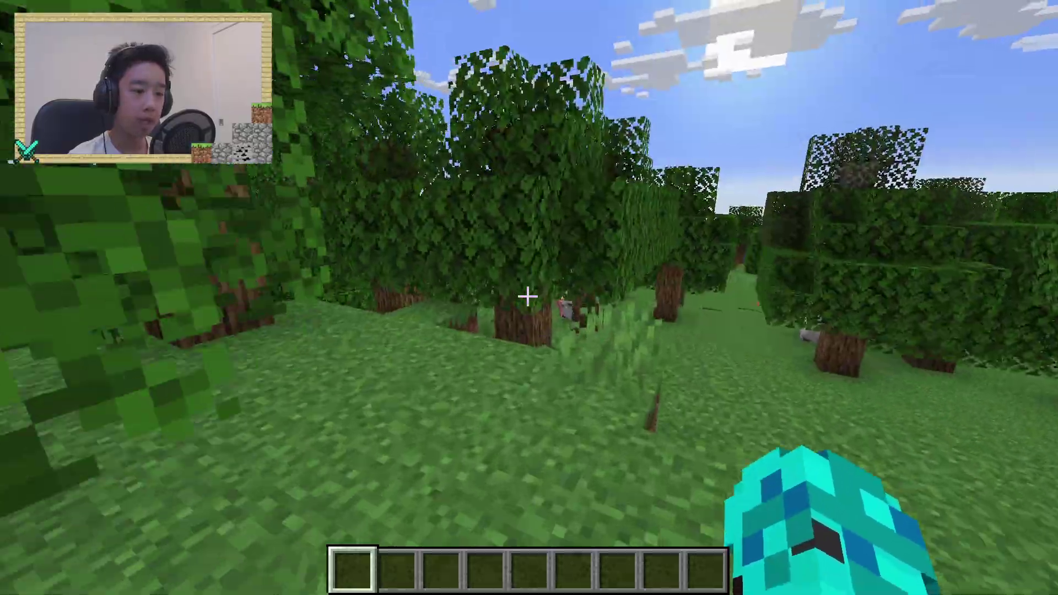
# - Fly up above the trees and survey the surrounding forest while moving across the treetops
pyautogui.press('space')
pyautogui.press('space')
pyautogui.press('w')
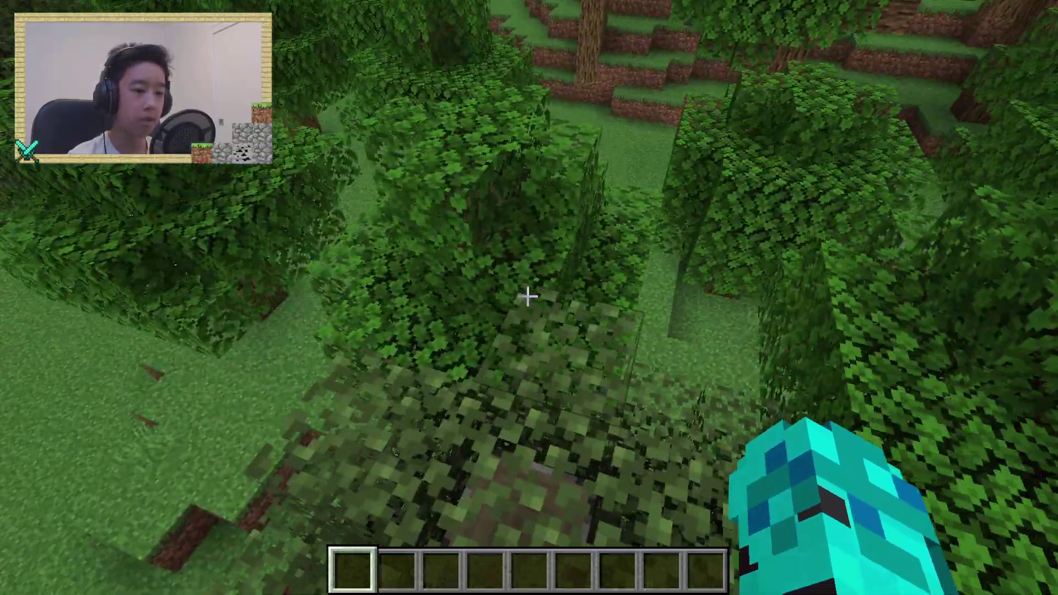
pyautogui.press('space')
pyautogui.press('w')
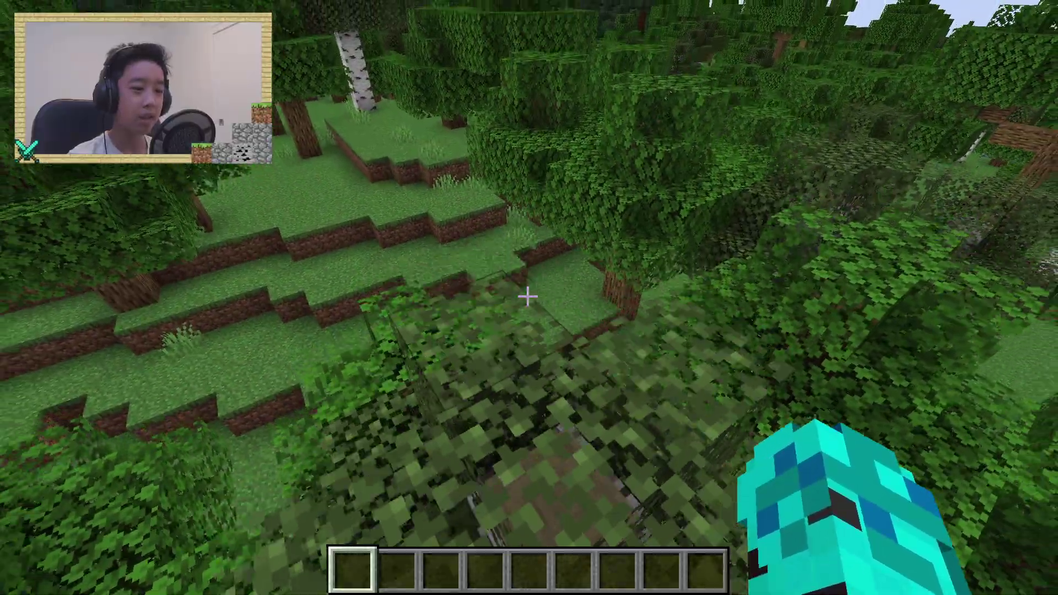
pyautogui.press('w')
pyautogui.press('space')
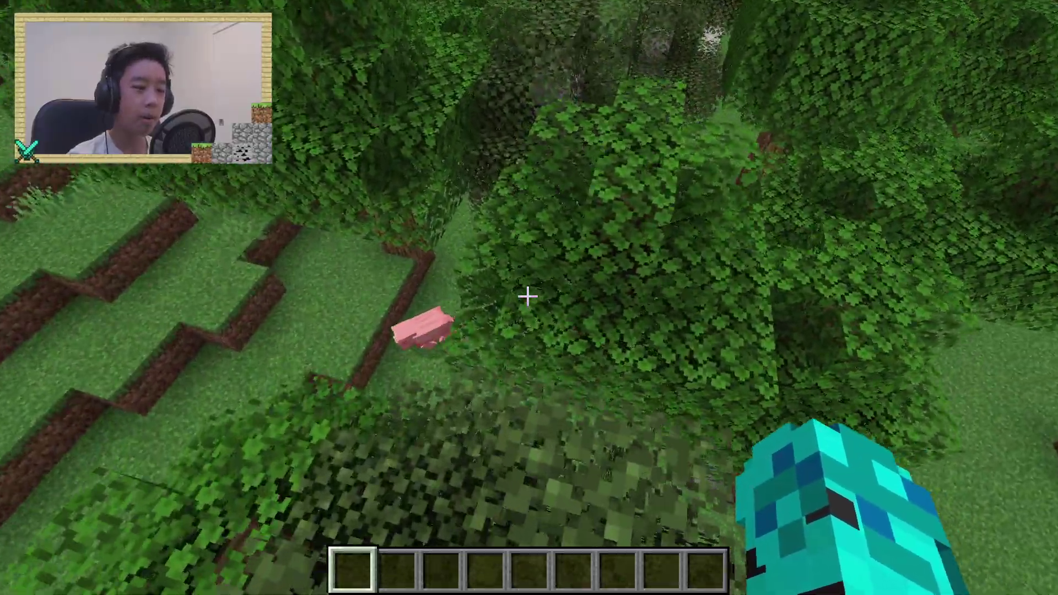
pyautogui.press('w')
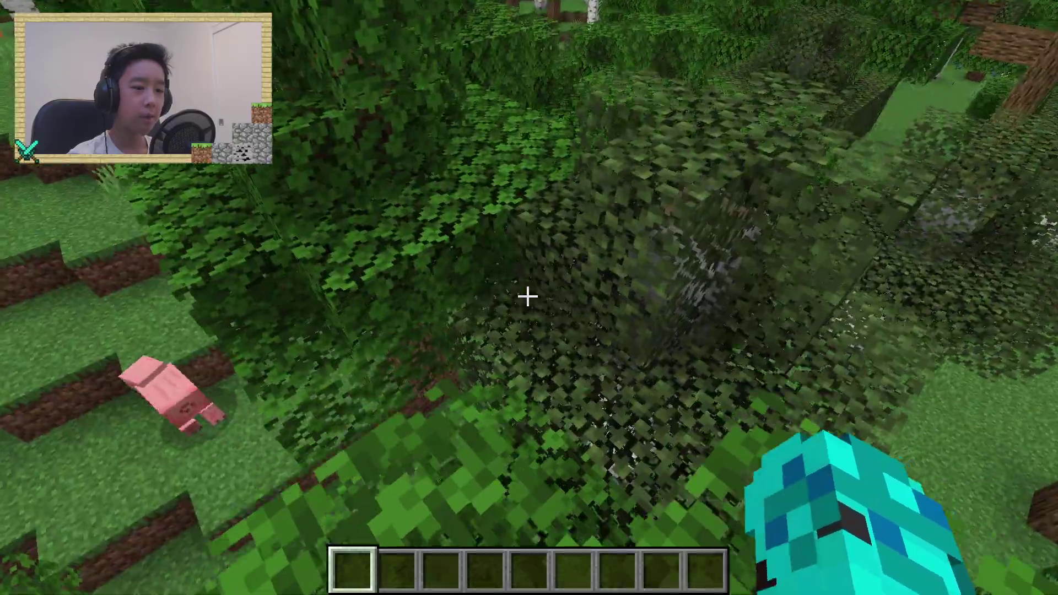
pyautogui.press('w')
pyautogui.press('space')
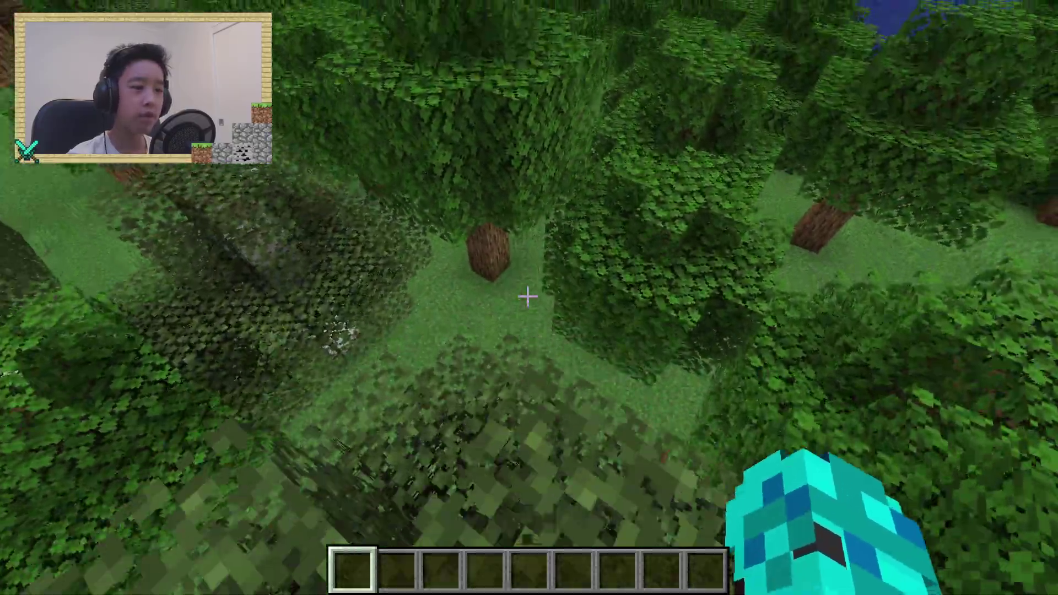
pyautogui.press('shift')
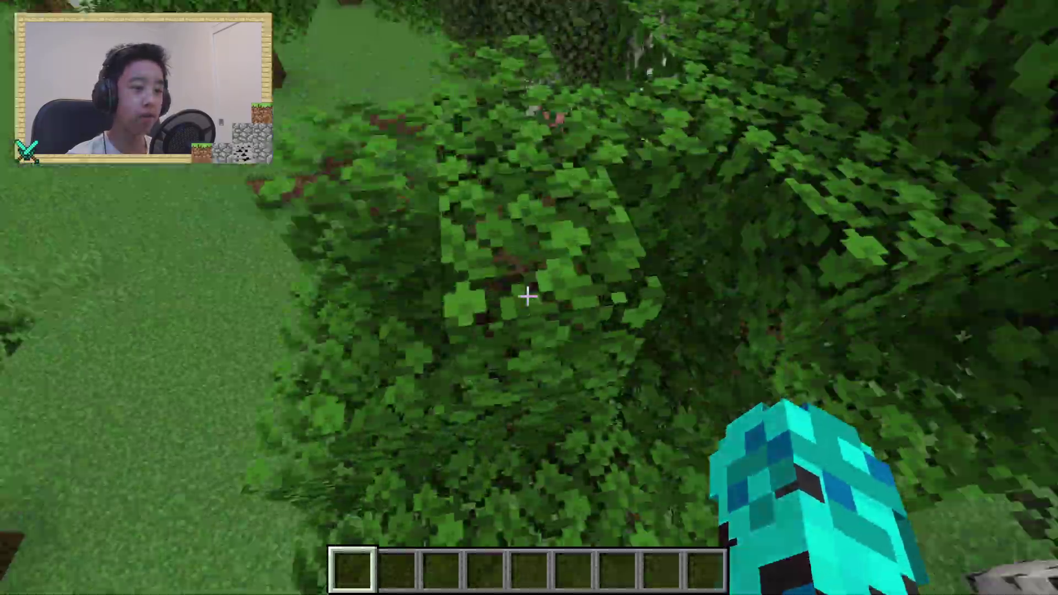
pyautogui.press('e')
pyautogui.press('e')
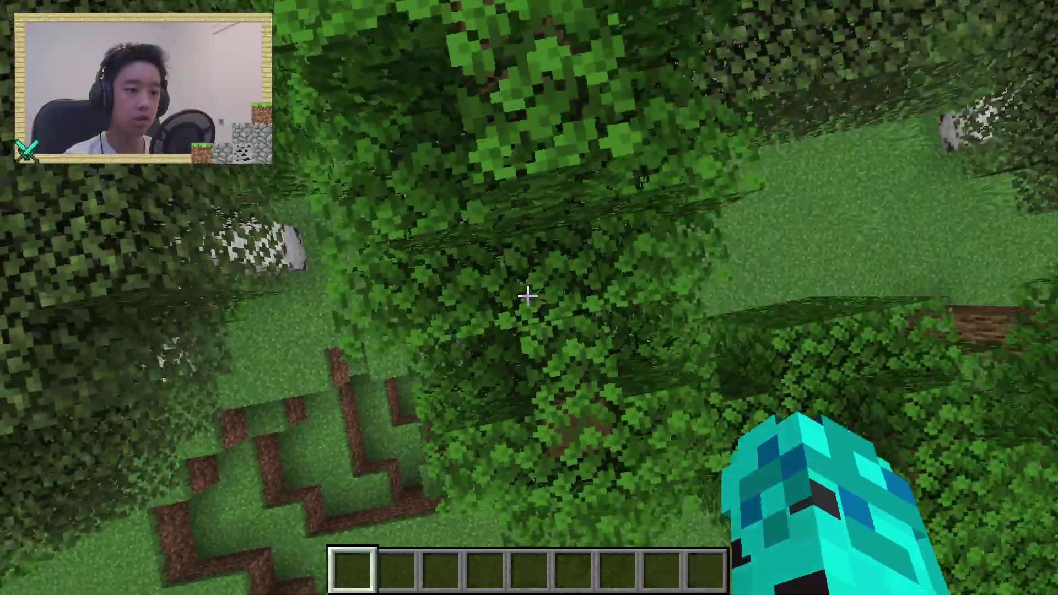
pyautogui.press('w')
pyautogui.press('shift')
pyautogui.press('space')
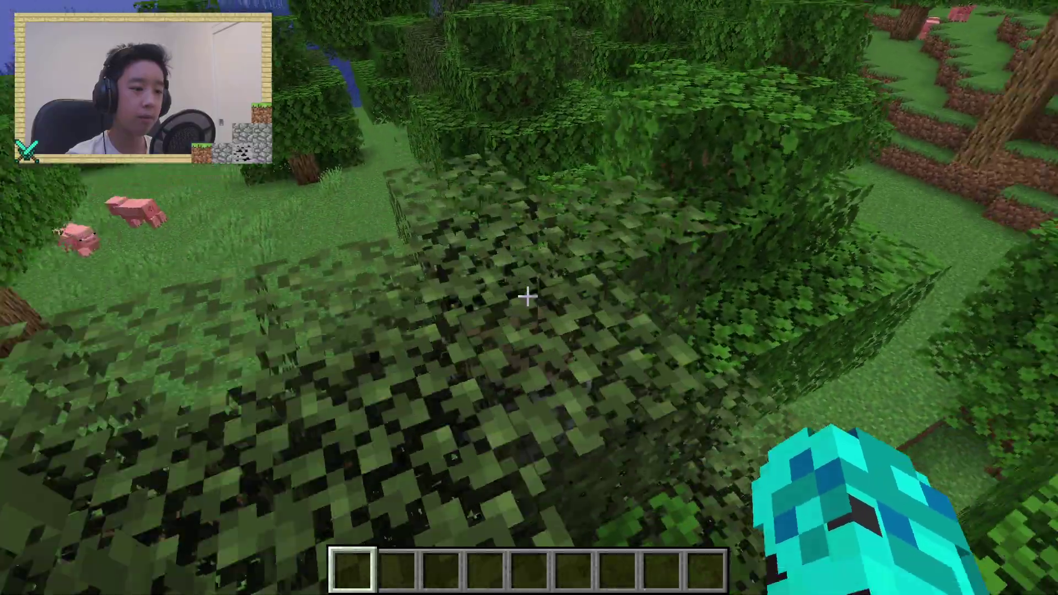
pyautogui.press('w')
pyautogui.press('shift')
pyautogui.press('w')
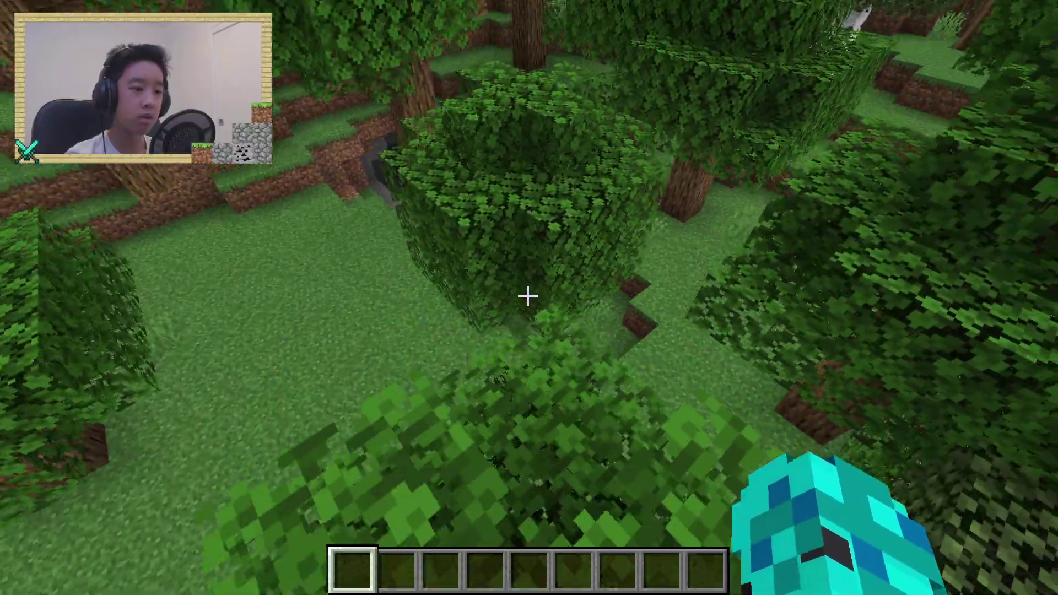
pyautogui.press('shift')
pyautogui.press('space')
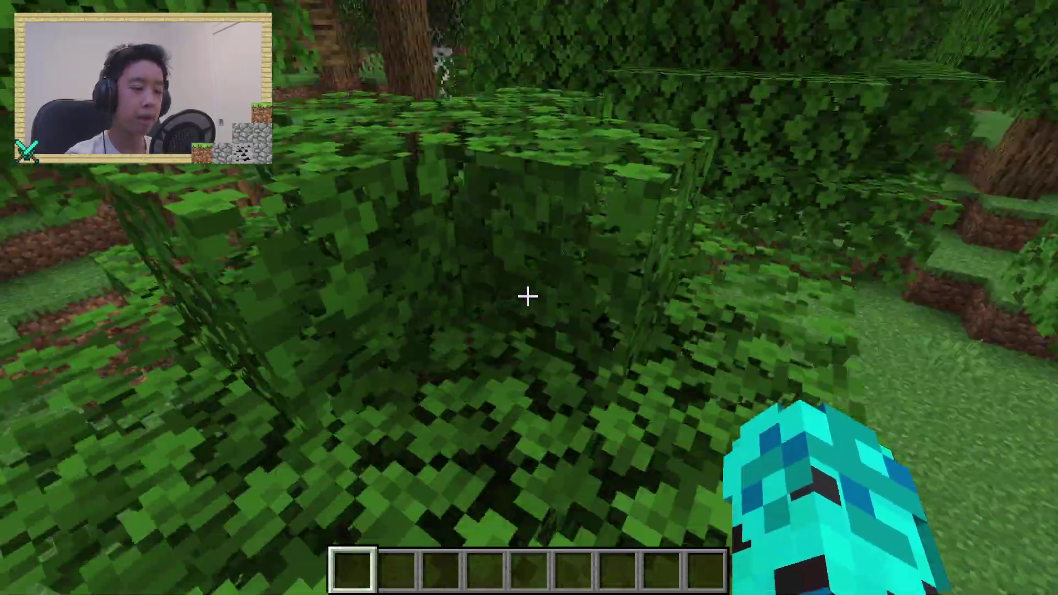
pyautogui.press('w')
pyautogui.press('shift')
pyautogui.press('w')
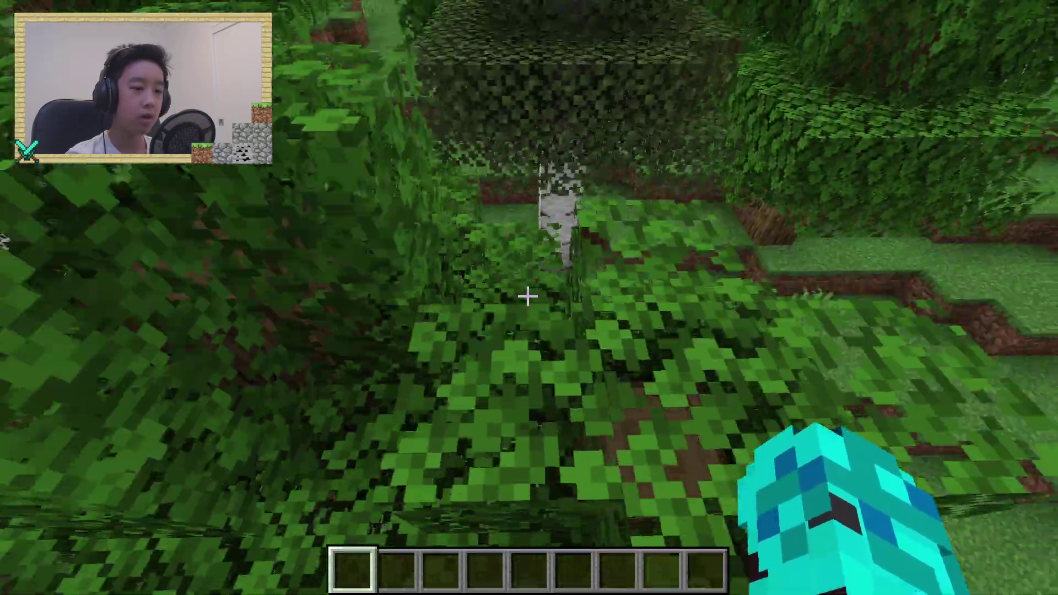